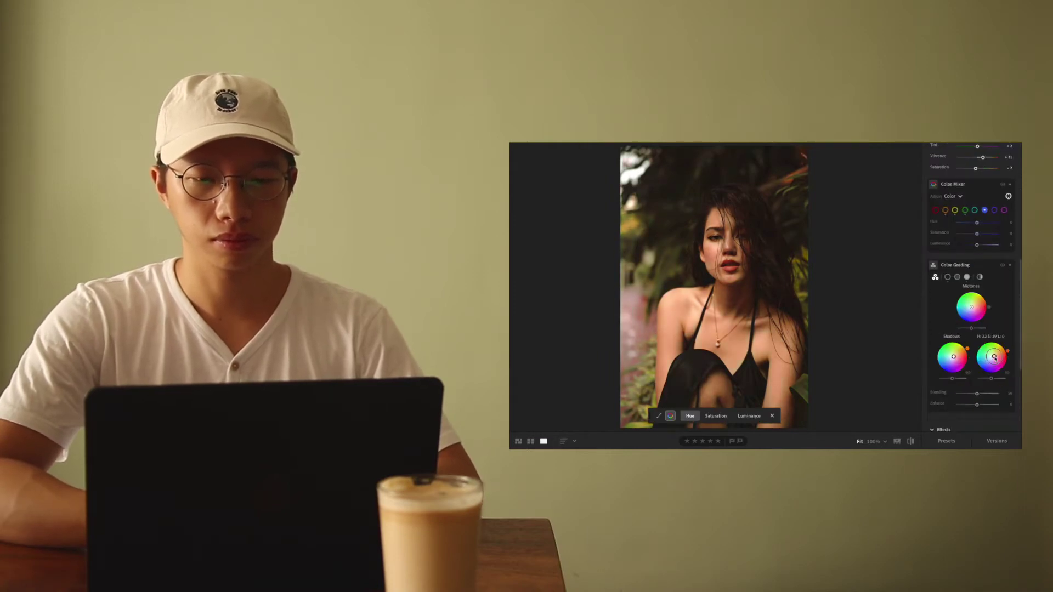
{"action": "scroll", "coordinate": [971, 307], "scroll_direction": "down", "scroll_amount": 5}
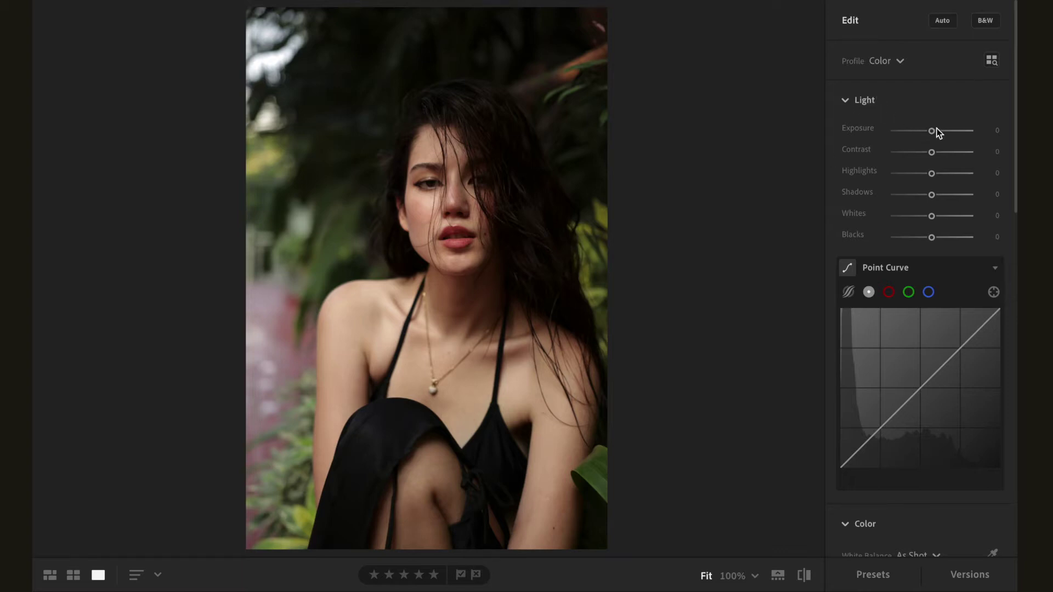
- Set the portrait's Light values to Exposure −0.63, Highlights +42 and Shadows +64
{"action": "left_click_drag", "start_coordinate": [934, 135], "coordinate": [931, 135]}
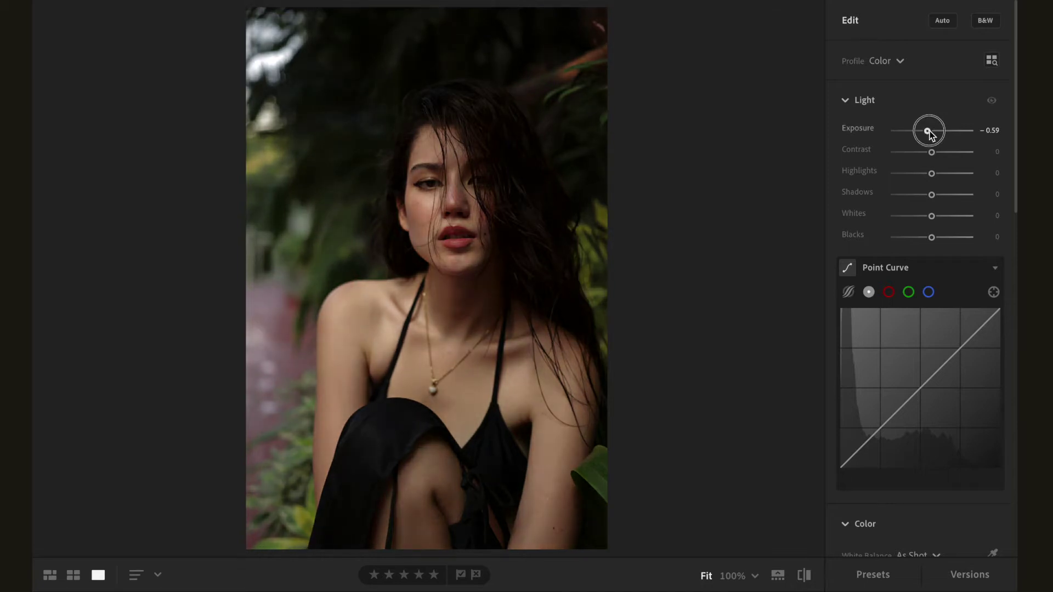
{"action": "left_click_drag", "start_coordinate": [931, 133], "coordinate": [930, 132]}
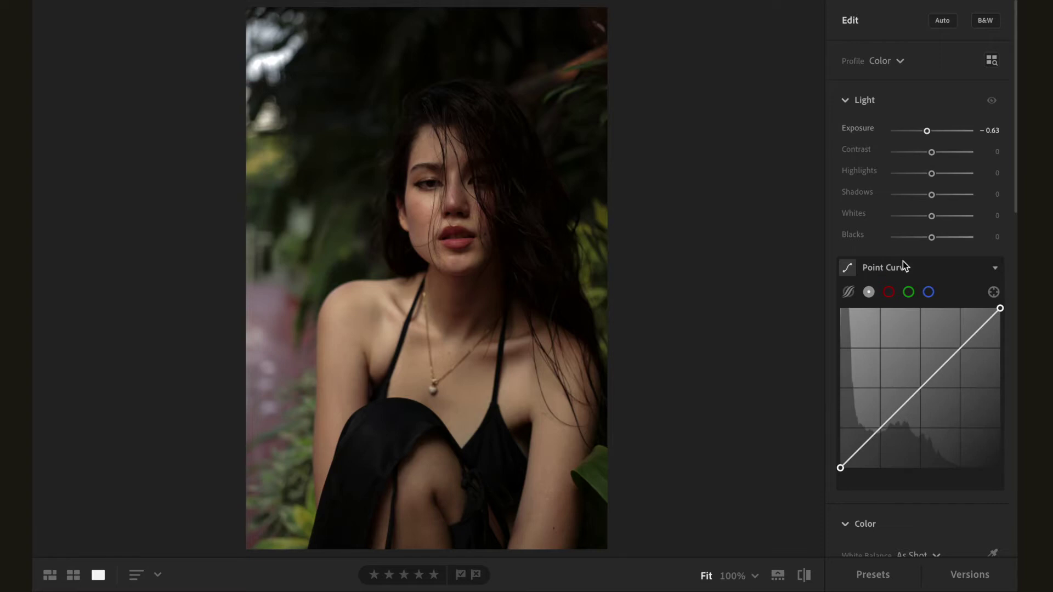
{"action": "left_click_drag", "start_coordinate": [932, 174], "coordinate": [949, 174]}
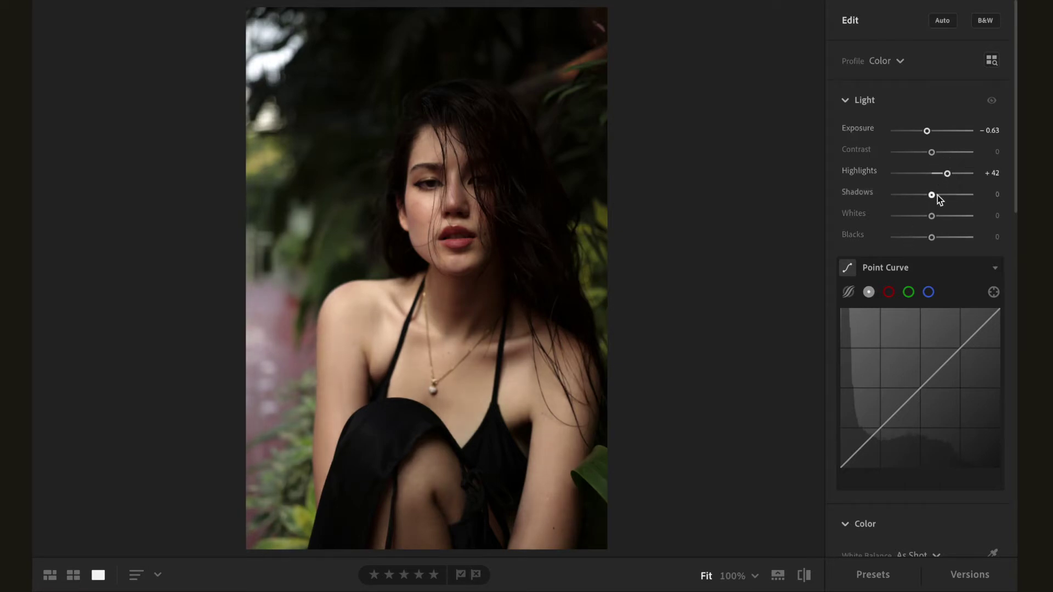
{"action": "left_click_drag", "start_coordinate": [932, 196], "coordinate": [955, 196]}
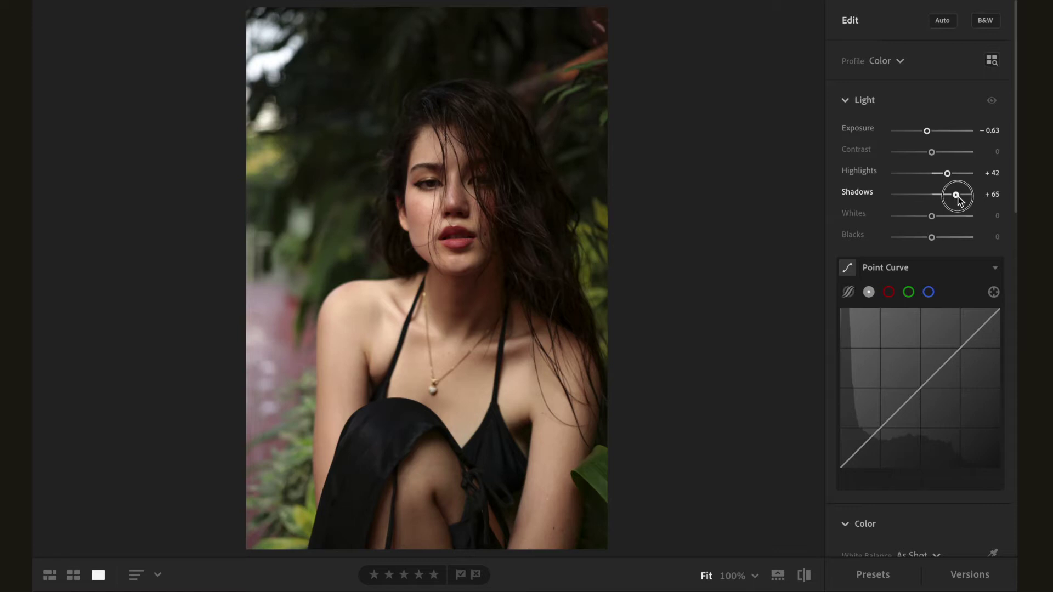
{"action": "left_click_drag", "start_coordinate": [958, 197], "coordinate": [957, 197]}
- Raise the Whites to +22 and lower the Blacks to −21
{"action": "scroll", "coordinate": [958, 196], "scroll_direction": "down", "scroll_amount": 1}
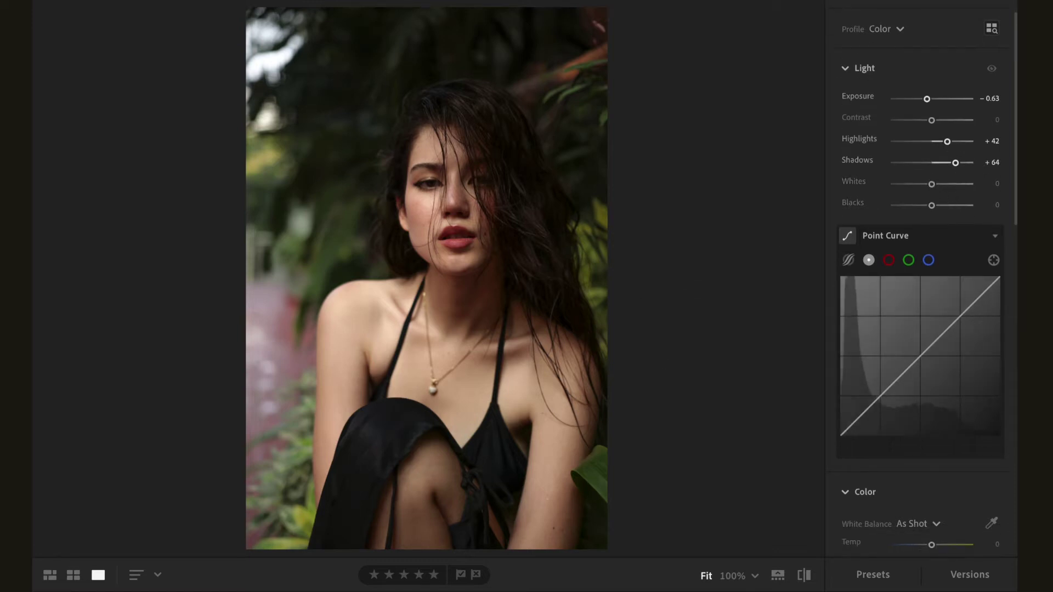
{"action": "left_click_drag", "start_coordinate": [932, 186], "coordinate": [941, 188]}
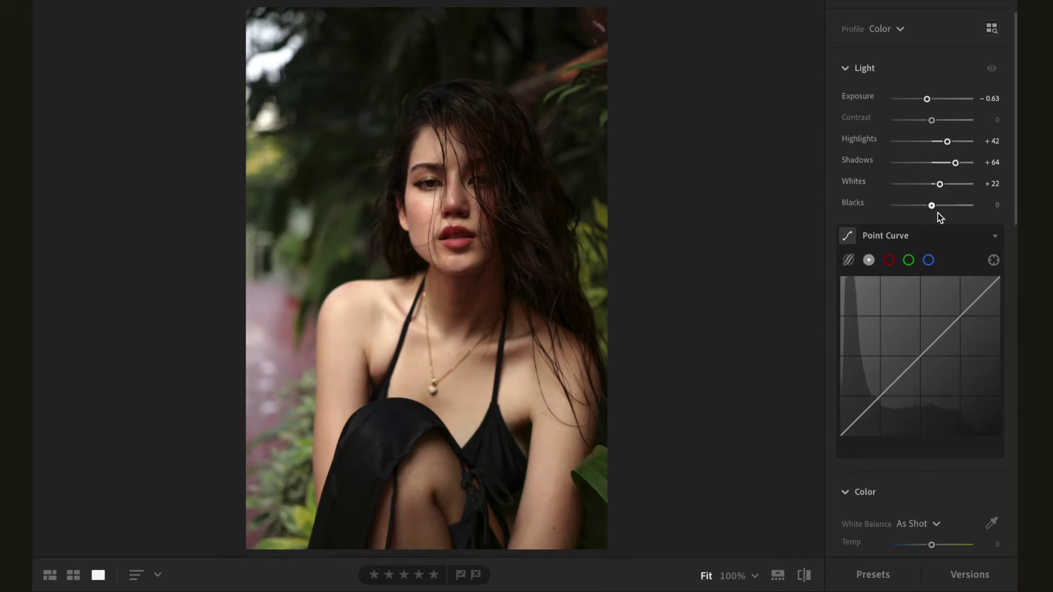
{"action": "left_click_drag", "start_coordinate": [932, 206], "coordinate": [924, 206]}
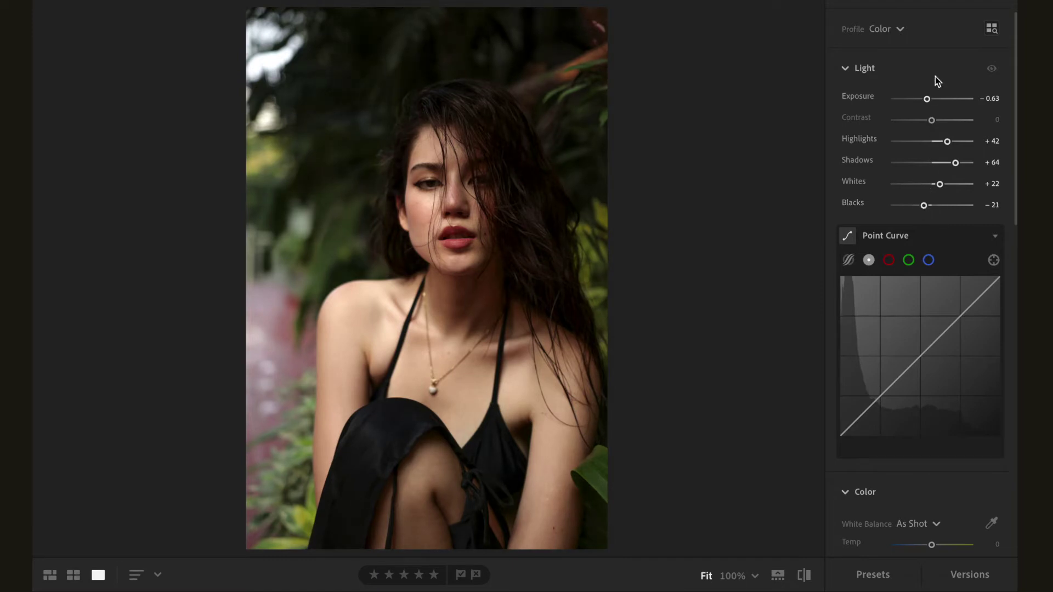
- Compare the photo with and without the Light adjustments by hiding and restoring them
{"action": "left_click", "coordinate": [992, 69]}
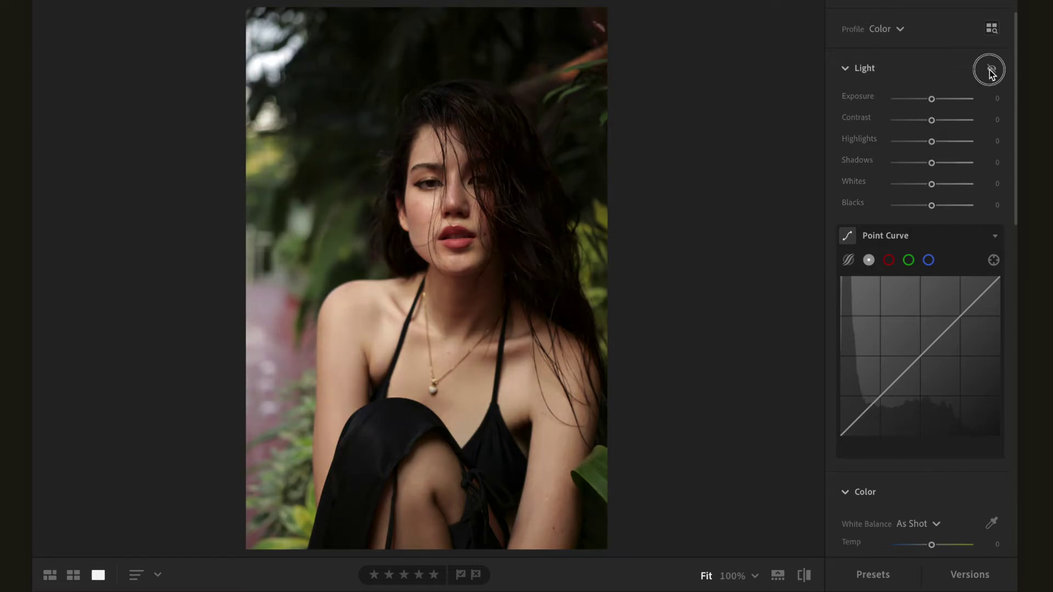
{"action": "left_click", "coordinate": [992, 68]}
{"action": "left_click", "coordinate": [992, 69]}
{"action": "left_click", "coordinate": [991, 69]}
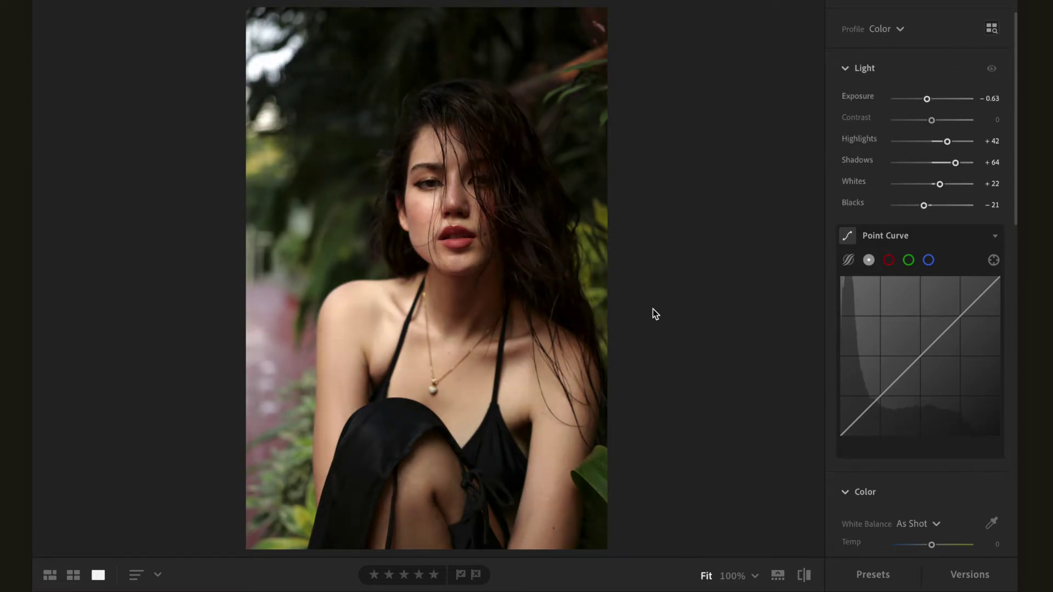
- Try shifting the black and white end points of the main point curve
{"action": "scroll", "coordinate": [953, 247], "scroll_direction": "down", "scroll_amount": 2}
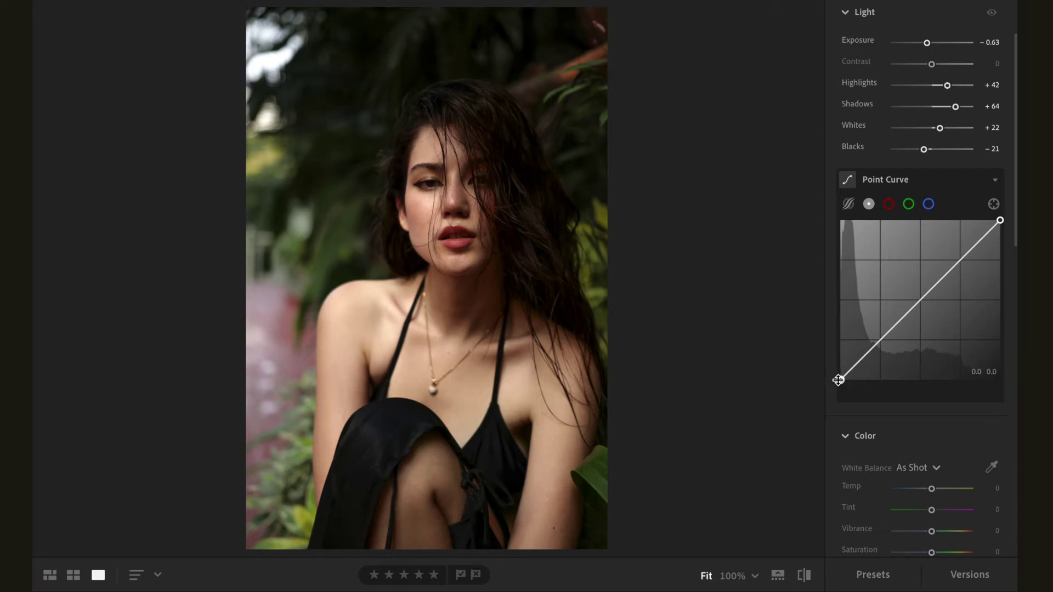
{"action": "mouse_move", "coordinate": [840, 379]}
{"action": "left_mouse_down"}
{"action": "mouse_move", "coordinate": [839, 362]}
{"action": "mouse_move", "coordinate": [841, 384]}
{"action": "left_mouse_up"}
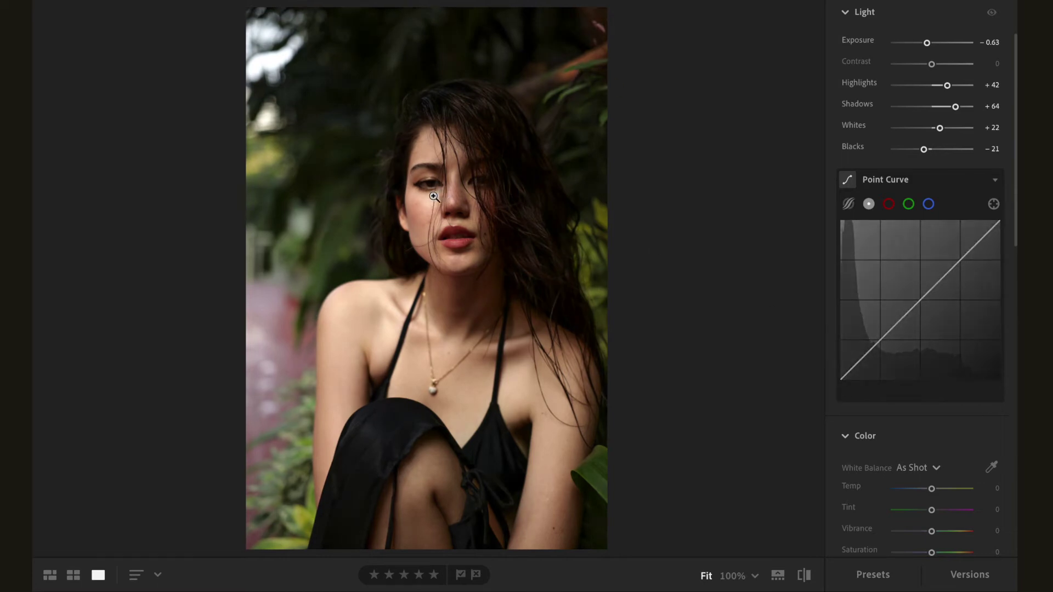
{"action": "mouse_move", "coordinate": [999, 221]}
{"action": "left_mouse_down"}
{"action": "mouse_move", "coordinate": [991, 222]}
{"action": "mouse_move", "coordinate": [1000, 221]}
{"action": "left_mouse_up"}
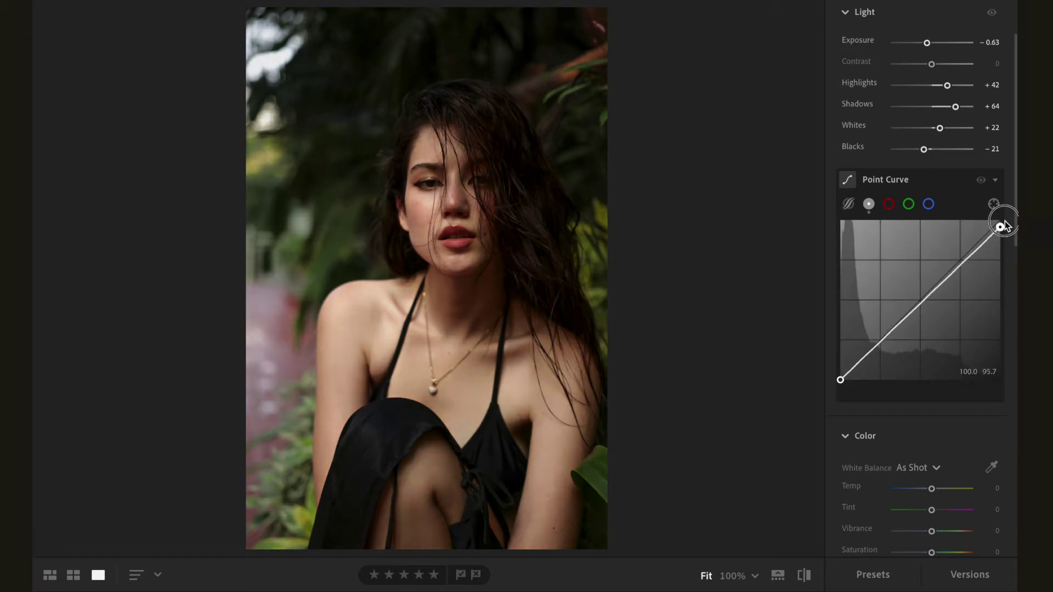
- Add shadow, midtone and highlight points along the main point curve at its quarter, half and three-quarter grid lines
{"action": "left_click", "coordinate": [881, 339]}
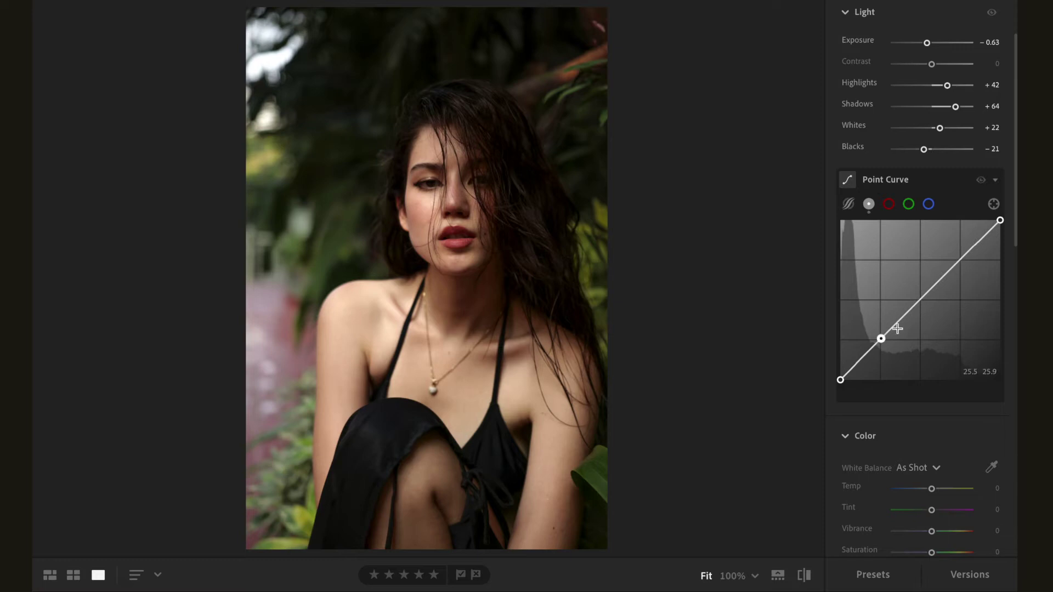
{"action": "left_click", "coordinate": [924, 299]}
{"action": "left_click", "coordinate": [960, 261]}
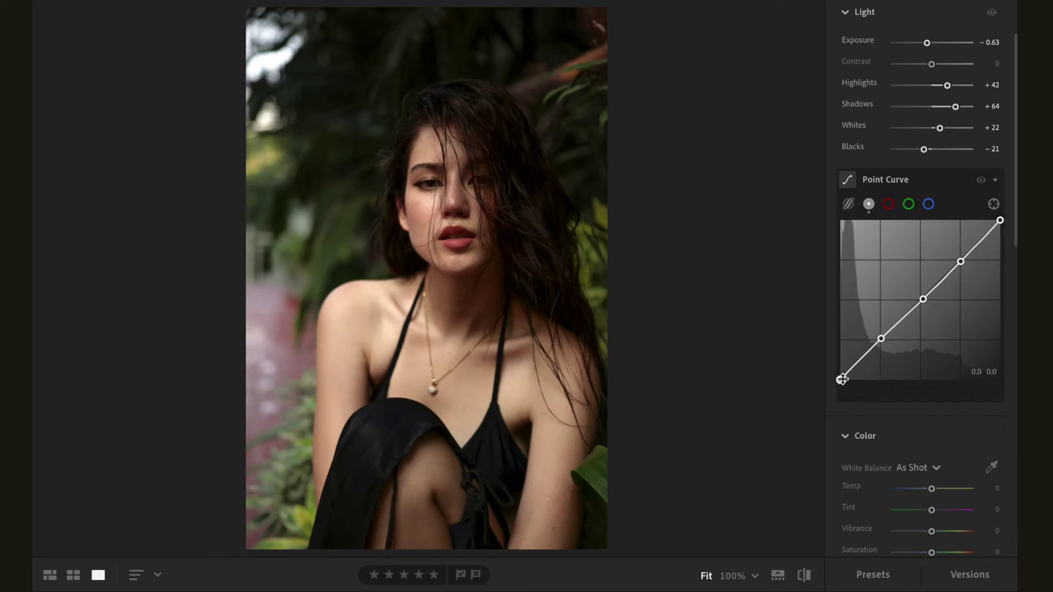
- Lift the curve's black end point to fade the darkest tones and move the shadow point down to about 15.3, 16.5
{"action": "left_click_drag", "start_coordinate": [842, 379], "coordinate": [839, 374]}
{"action": "left_click", "coordinate": [547, 43]}
{"action": "left_click_drag", "start_coordinate": [546, 43], "coordinate": [582, 247]}
{"action": "left_click", "coordinate": [841, 380]}
{"action": "left_click_drag", "start_coordinate": [842, 381], "coordinate": [840, 368]}
{"action": "left_click_drag", "start_coordinate": [881, 339], "coordinate": [866, 355]}
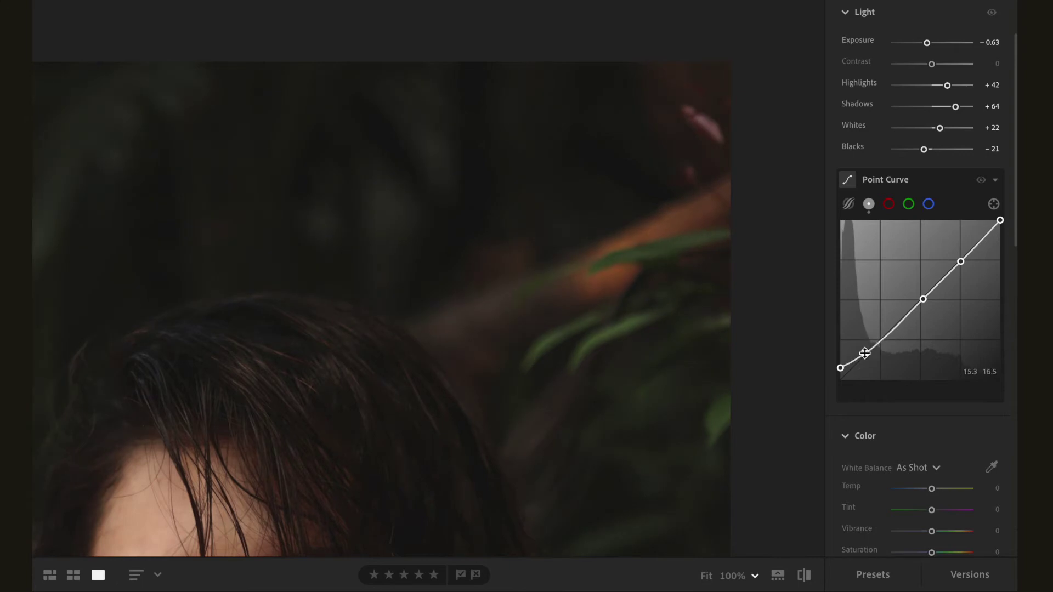
{"action": "left_click", "coordinate": [711, 575]}
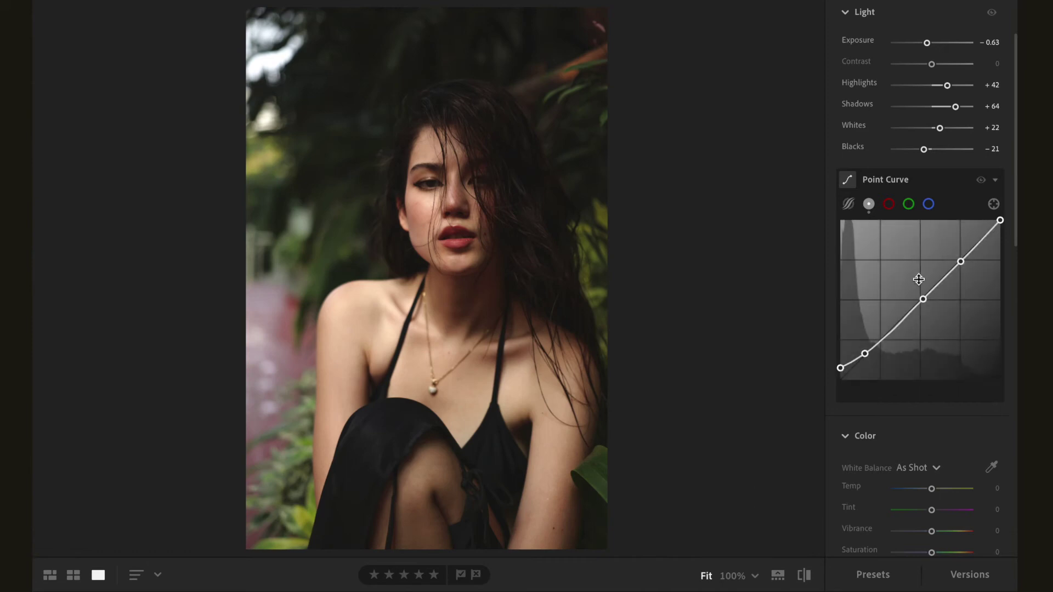
- Fine-tune the curve's midtone point to 50.6, 50.6 and its highlight point to 75.3, 74.1, and check the curve's effect on the photo
{"action": "left_click", "coordinate": [924, 296]}
{"action": "left_click_drag", "start_coordinate": [924, 297], "coordinate": [922, 300]}
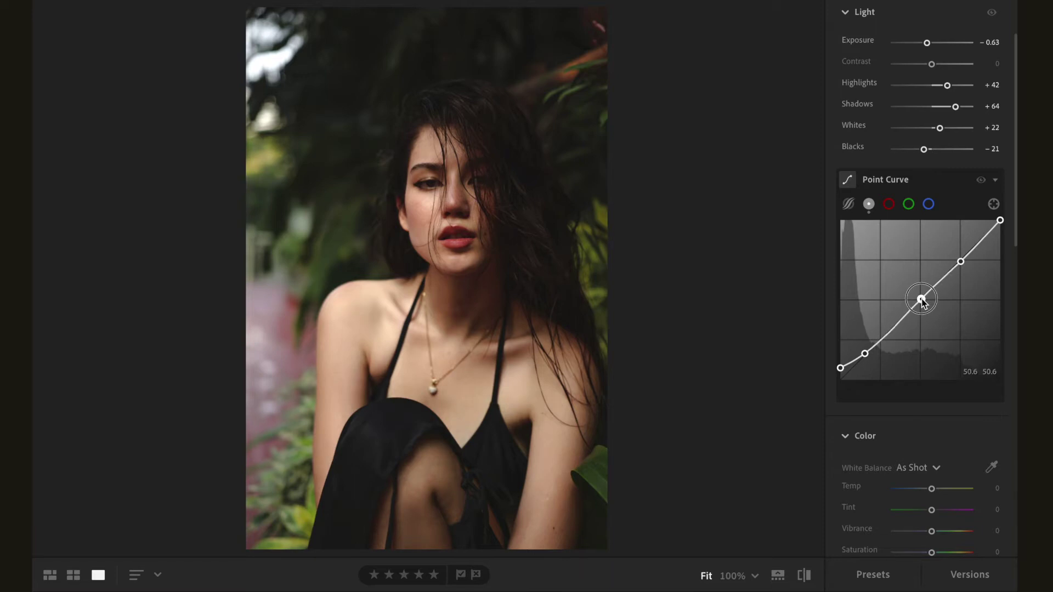
{"action": "left_click_drag", "start_coordinate": [962, 264], "coordinate": [961, 263]}
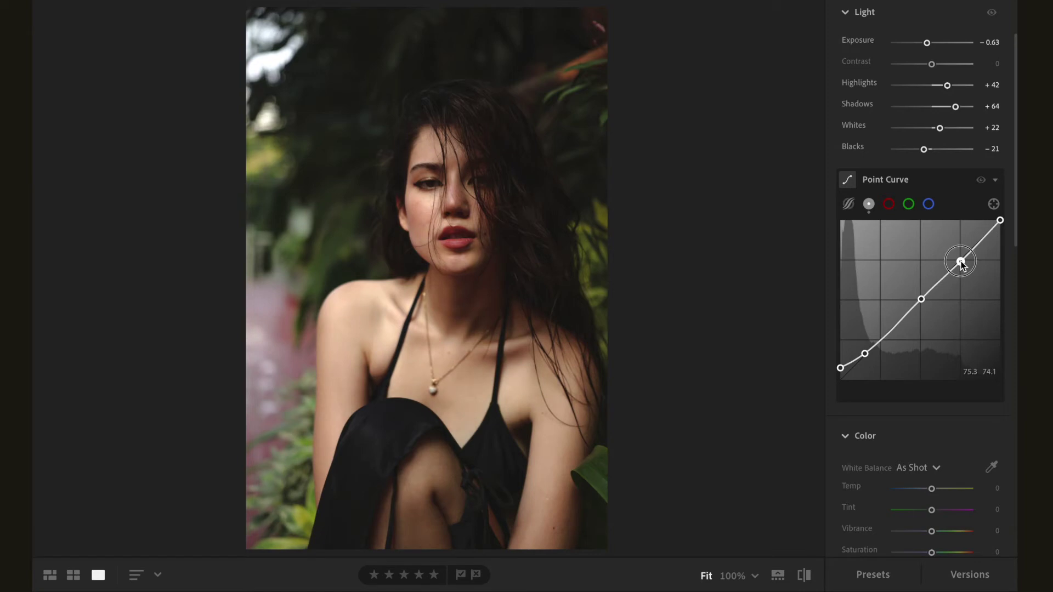
{"action": "mouse_move", "coordinate": [840, 368]}
{"action": "left_mouse_down"}
{"action": "mouse_move", "coordinate": [870, 350]}
{"action": "mouse_move", "coordinate": [840, 368]}
{"action": "left_mouse_up"}
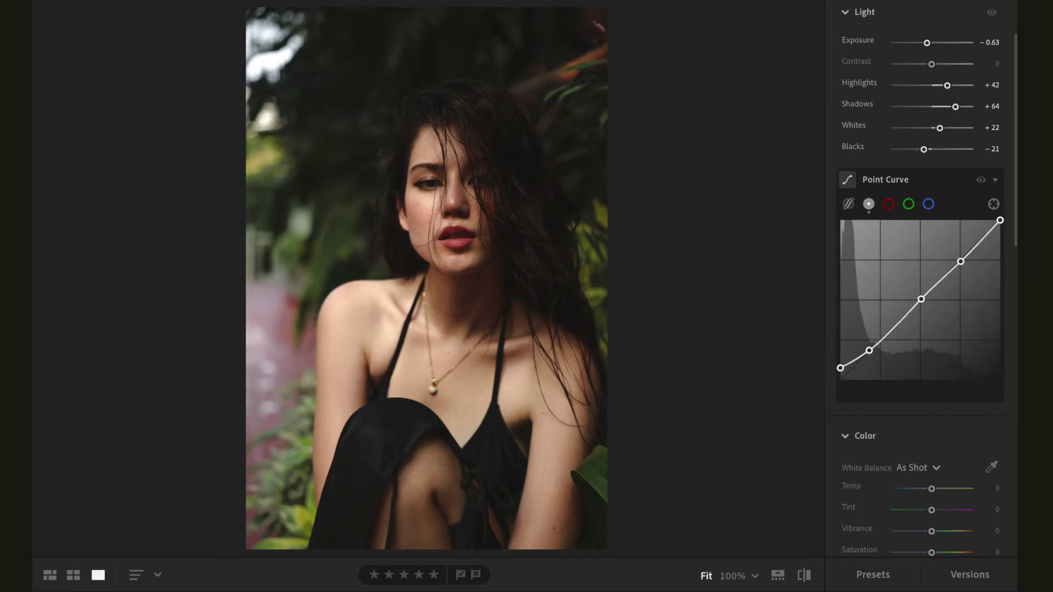
{"action": "left_click", "coordinate": [982, 181]}
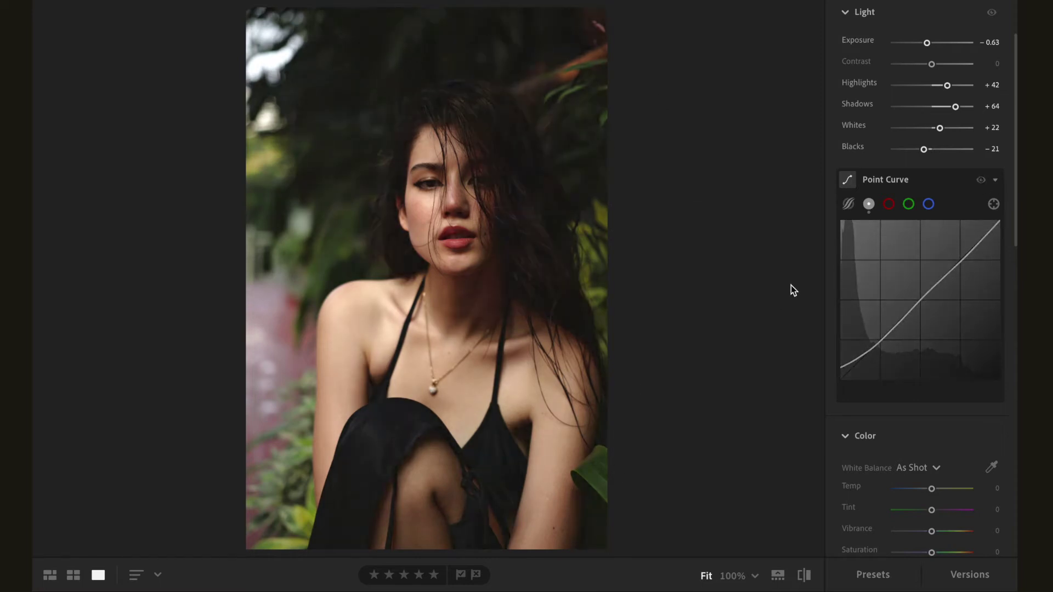
- Add a midtone point to the red channel's curve and adjust it slightly near the centre
{"action": "left_click", "coordinate": [889, 204]}
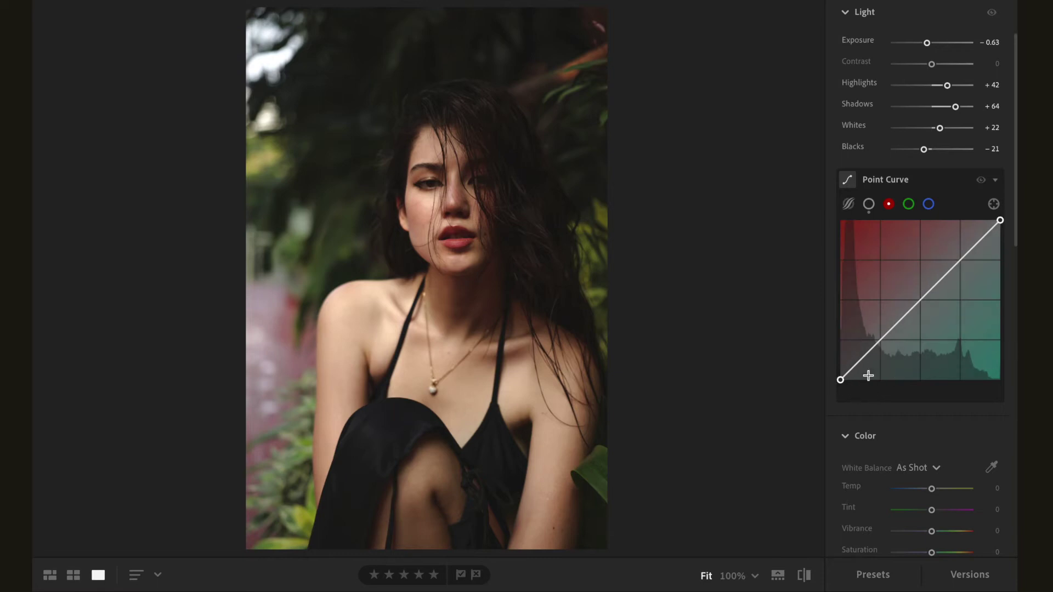
{"action": "left_click", "coordinate": [920, 302]}
{"action": "left_click_drag", "start_coordinate": [920, 303], "coordinate": [918, 304]}
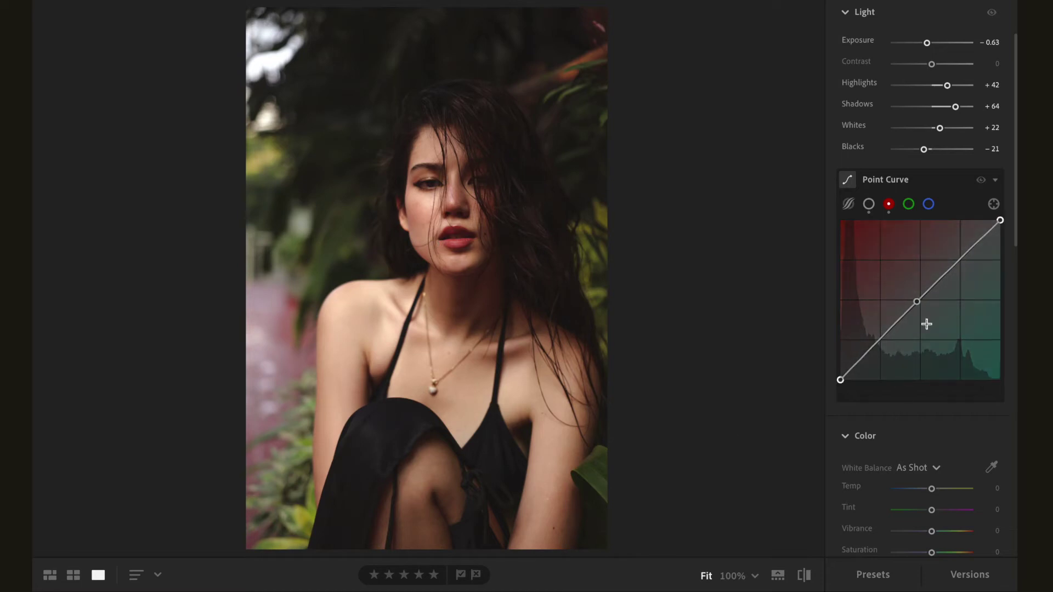
- Add a midtone point at about 48.6, 49.4 to the green channel's curve, check the effect, and switch to the blue channel
{"action": "left_click", "coordinate": [910, 204]}
{"action": "left_click", "coordinate": [918, 302]}
{"action": "left_click_drag", "start_coordinate": [918, 303], "coordinate": [918, 302]}
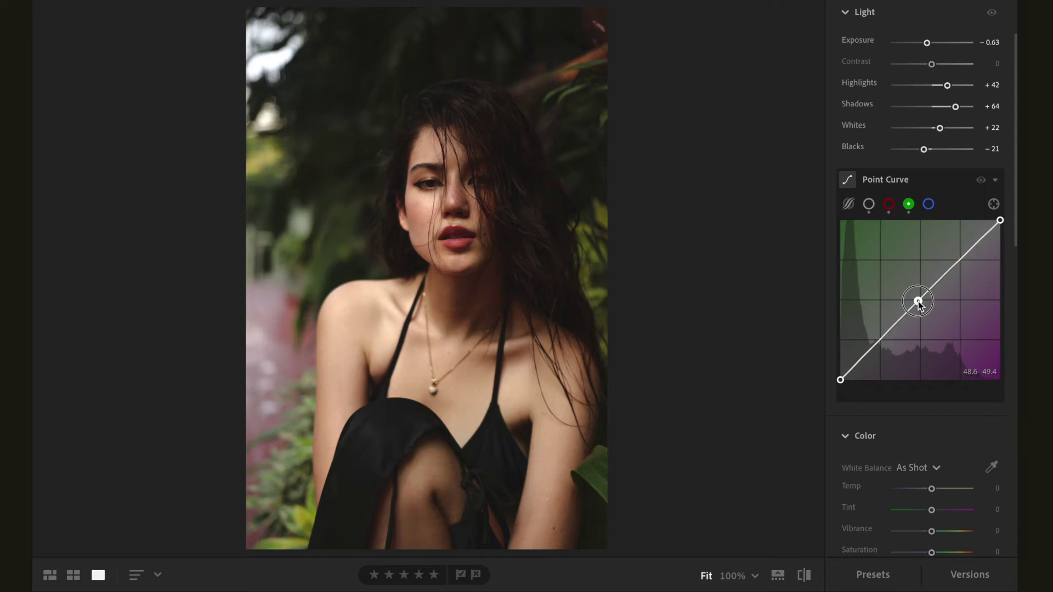
{"action": "left_click", "coordinate": [981, 181]}
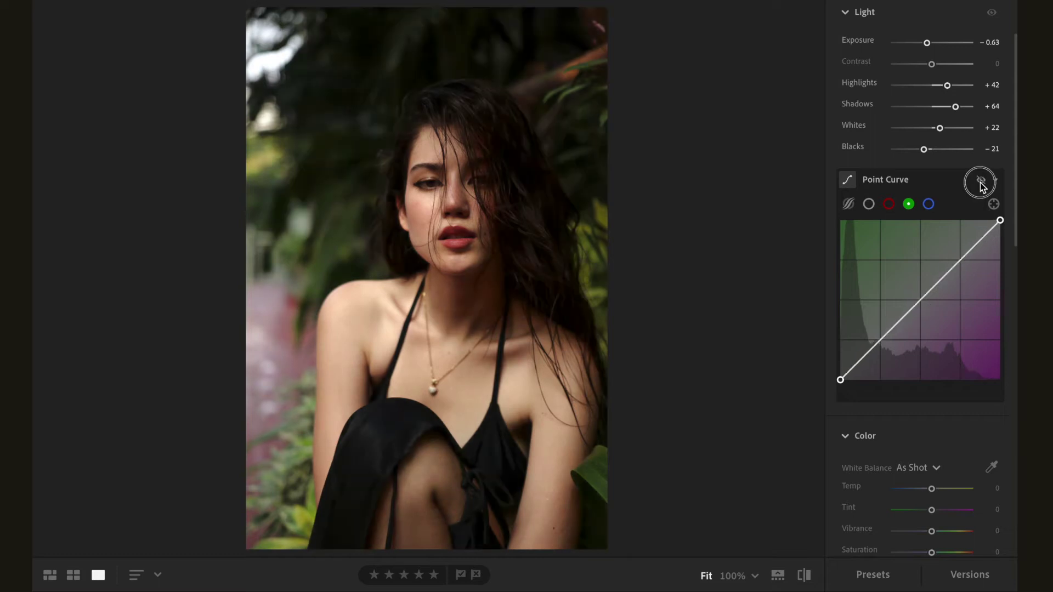
{"action": "left_click", "coordinate": [930, 205]}
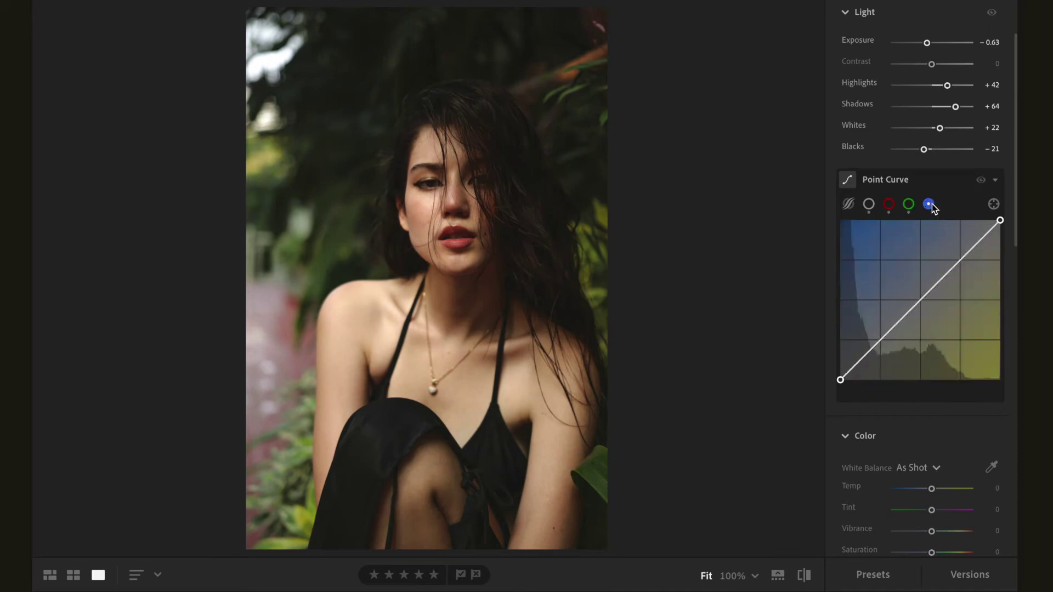
- Warm the white balance by setting Temp to +12 and Tint to +2
{"action": "scroll", "coordinate": [976, 466], "scroll_direction": "down", "scroll_amount": 2}
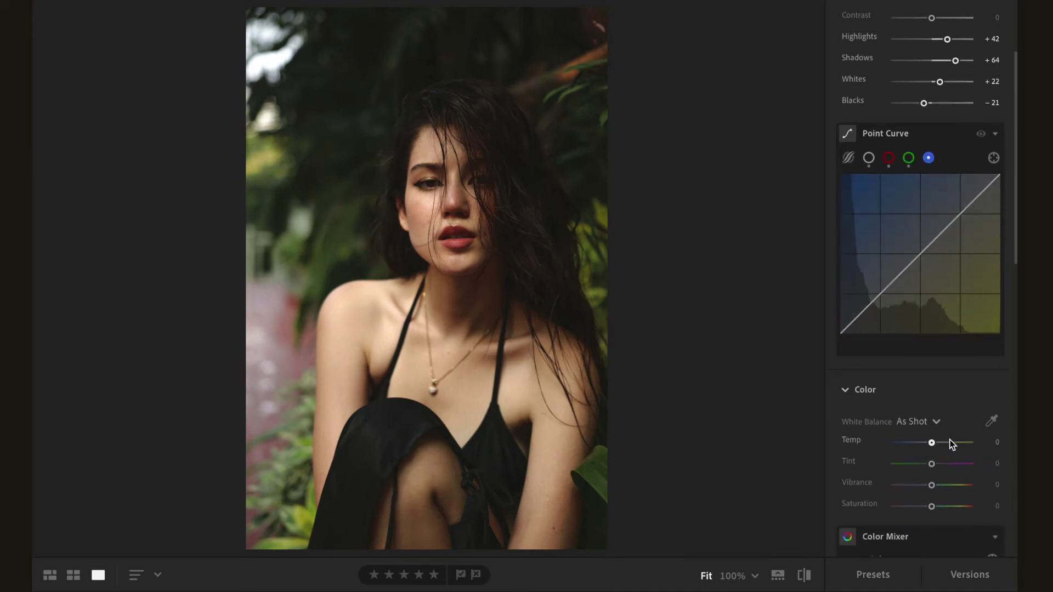
{"action": "scroll", "coordinate": [934, 400], "scroll_direction": "down", "scroll_amount": 3}
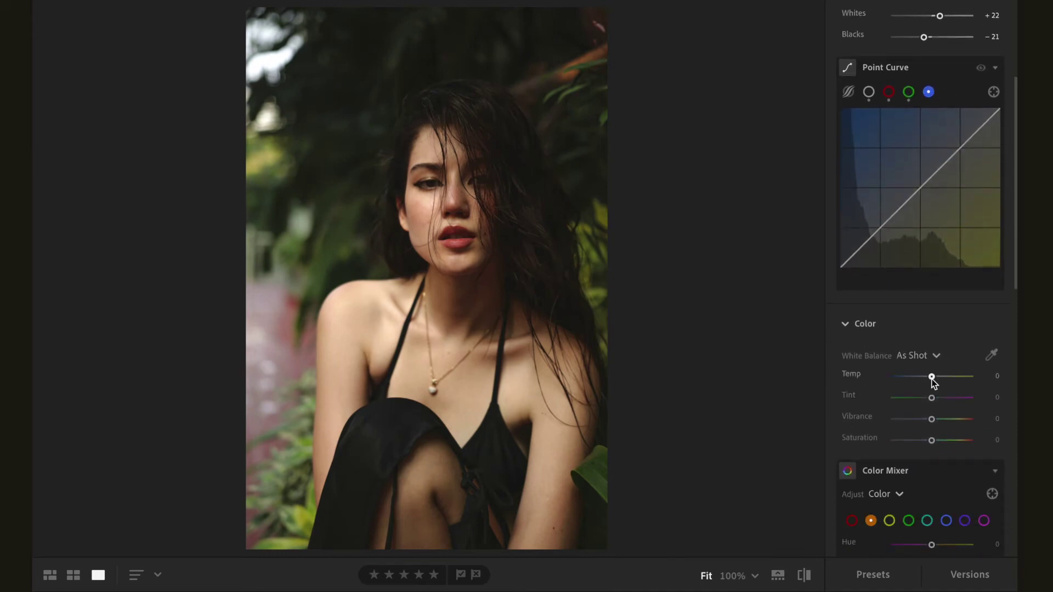
{"action": "left_click_drag", "start_coordinate": [932, 378], "coordinate": [936, 378]}
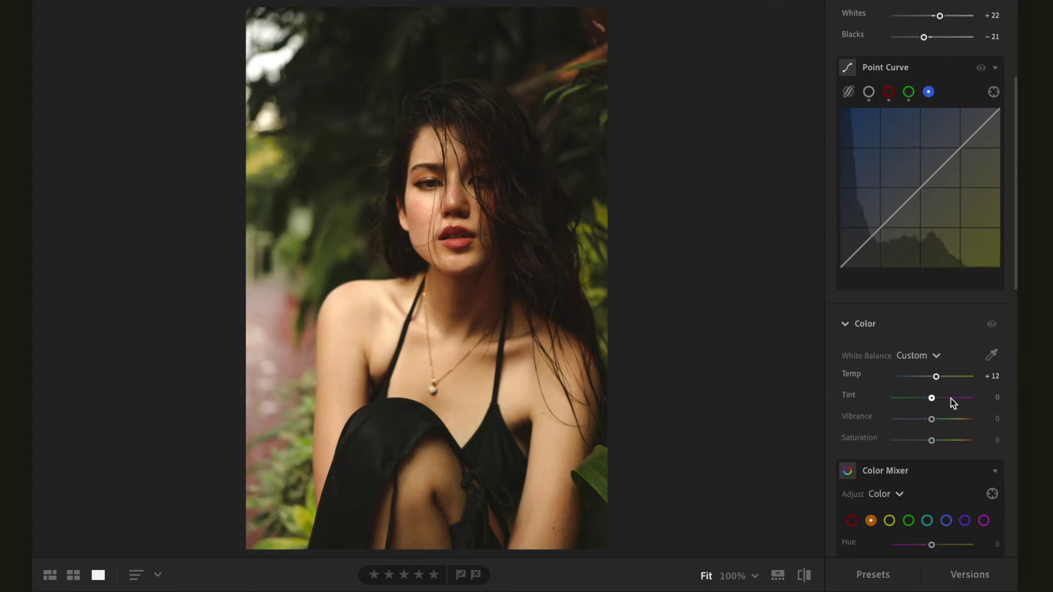
{"action": "left_click", "coordinate": [939, 378]}
{"action": "left_click_drag", "start_coordinate": [932, 397], "coordinate": [933, 398]}
- Try a Vibrance of +50 on the photo and reset it to the default
{"action": "scroll", "coordinate": [934, 400], "scroll_direction": "down", "scroll_amount": 2}
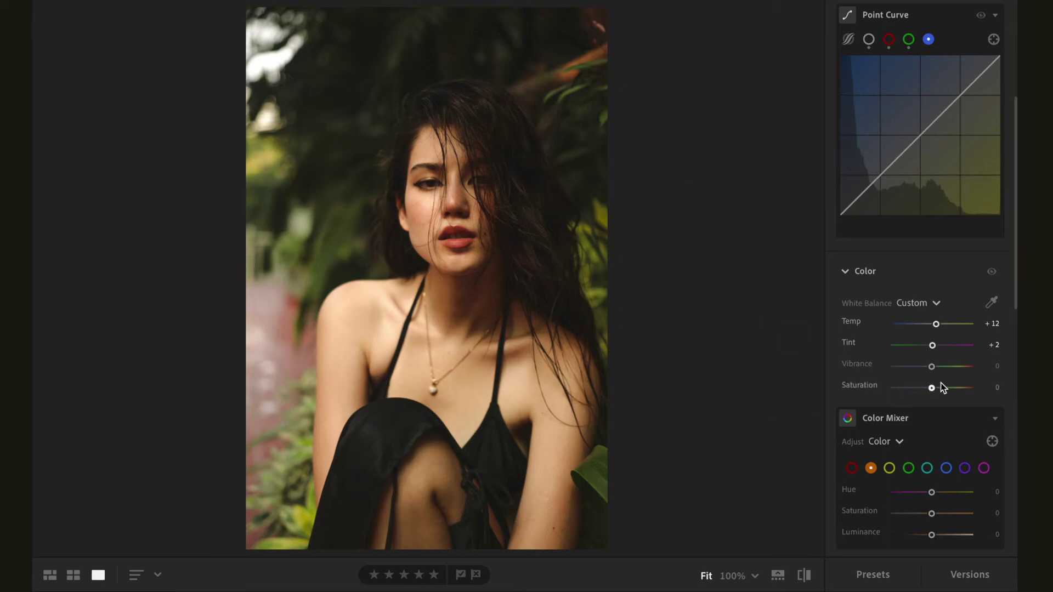
{"action": "left_click", "coordinate": [993, 365]}
{"action": "type", "text": "50"}
{"action": "key", "text": "Return"}
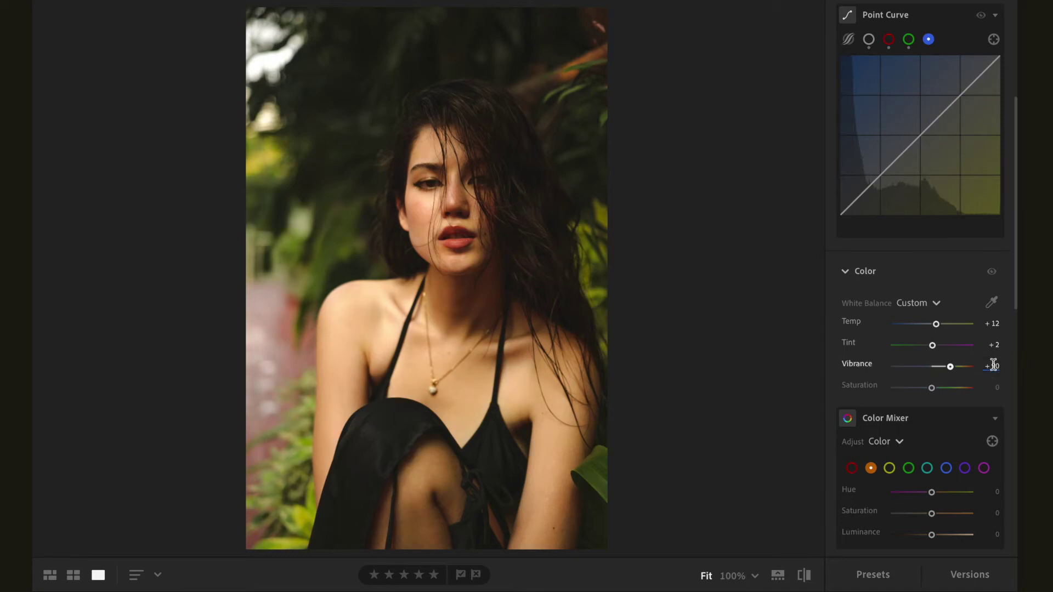
{"action": "left_click", "coordinate": [993, 366]}
{"action": "double_click", "coordinate": [864, 363]}
- Try a Saturation of +50 on the photo and reset it to the default
{"action": "left_click", "coordinate": [997, 387]}
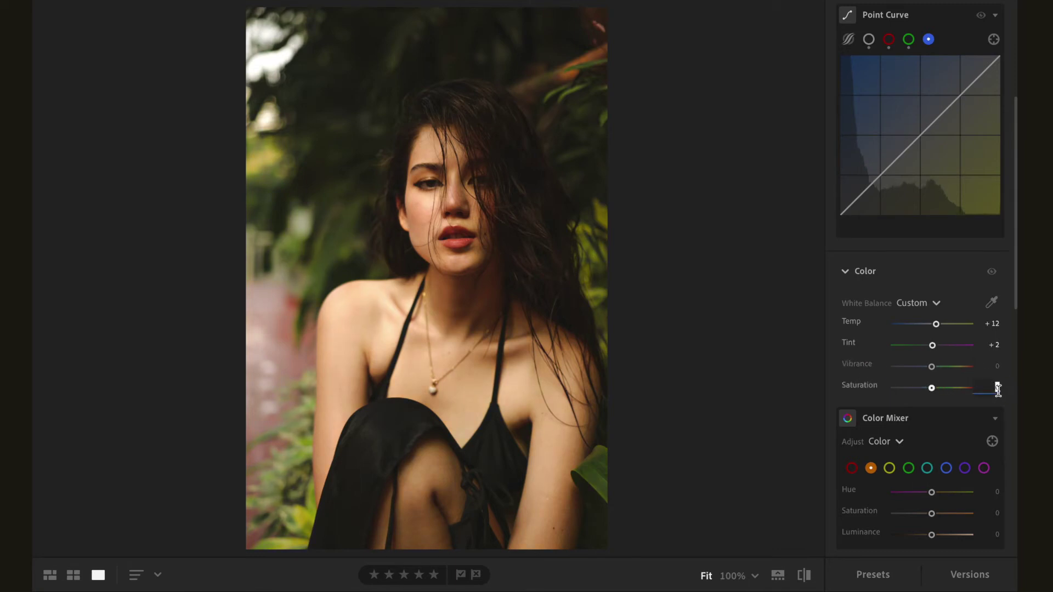
{"action": "type", "text": "50"}
{"action": "key", "text": "Return"}
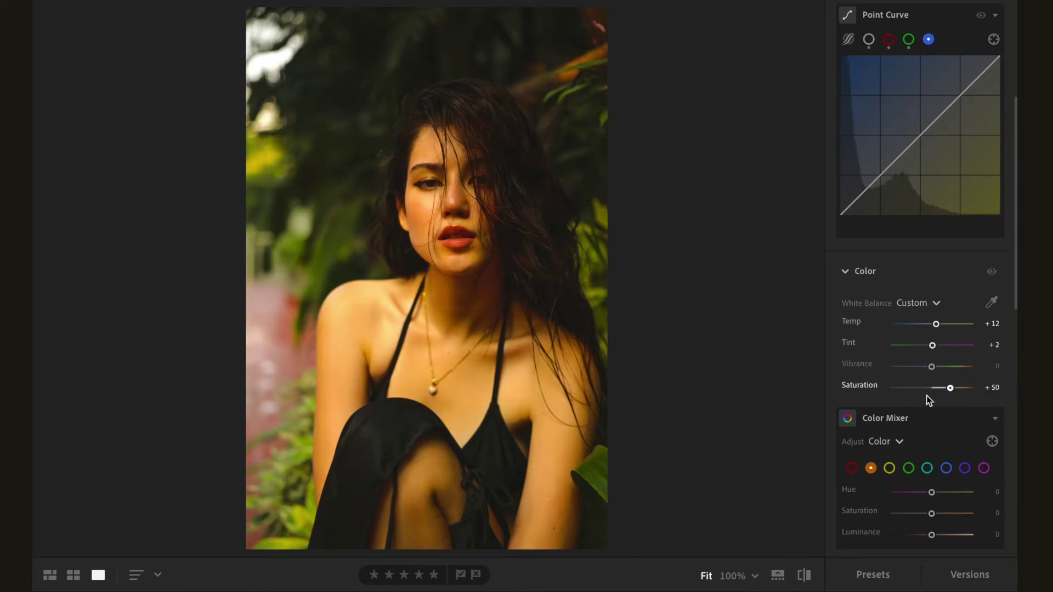
{"action": "double_click", "coordinate": [860, 387]}
- Lower the overall Saturation to −7 and raise the Vibrance to +31
{"action": "left_click_drag", "start_coordinate": [932, 388], "coordinate": [944, 366]}
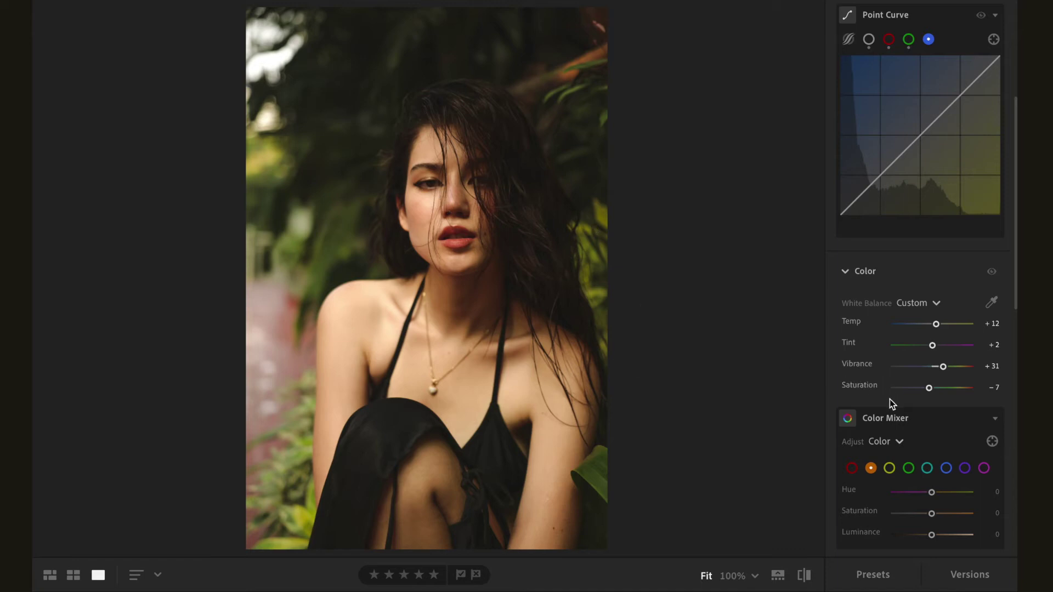
{"action": "scroll", "coordinate": [897, 409], "scroll_direction": "down", "scroll_amount": 1}
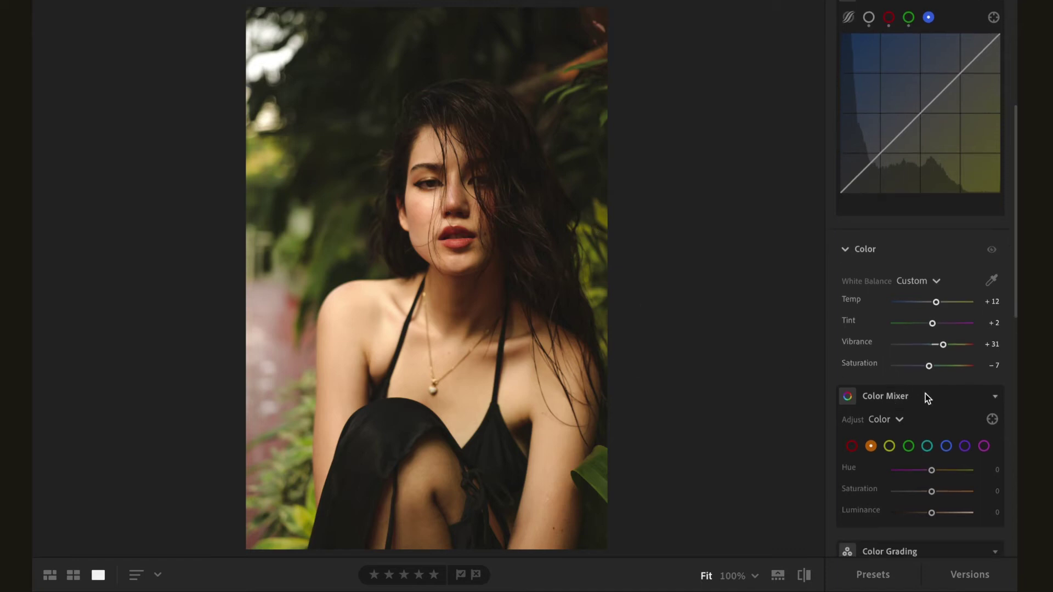
- Adjust the orange channel in the Color Mixer to Hue −9, Saturation −6 and Luminance −14
{"action": "scroll", "coordinate": [927, 398], "scroll_direction": "down", "scroll_amount": 3}
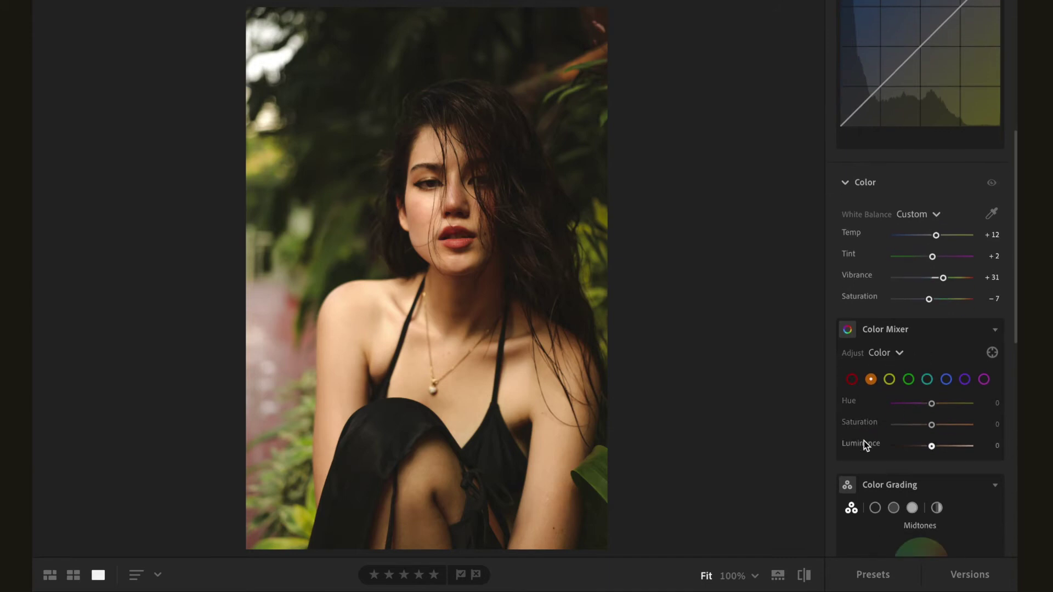
{"action": "scroll", "coordinate": [865, 439], "scroll_direction": "down", "scroll_amount": 1}
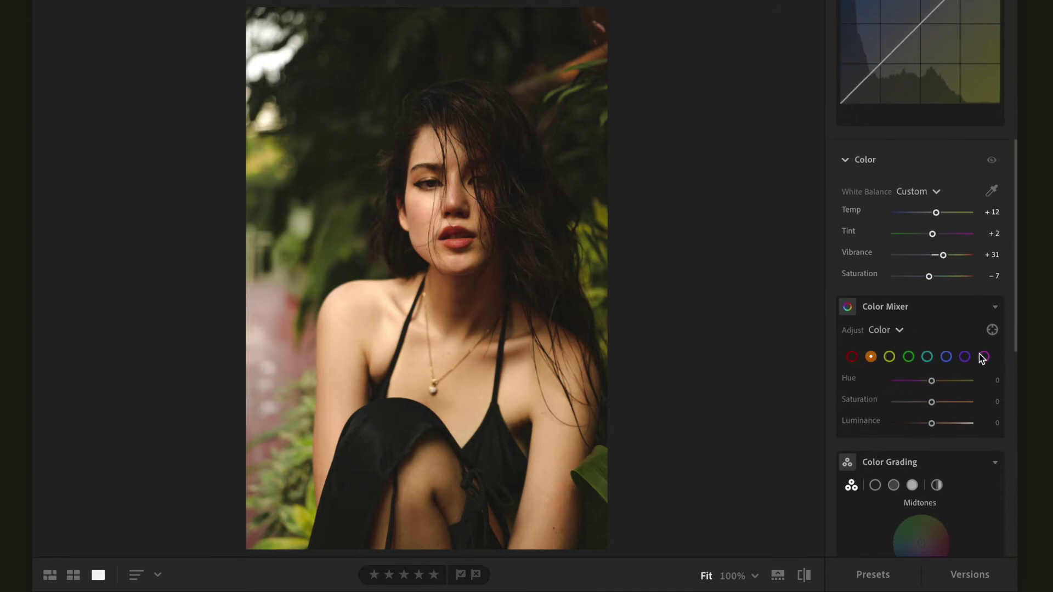
{"action": "scroll", "coordinate": [877, 379], "scroll_direction": "down", "scroll_amount": 1}
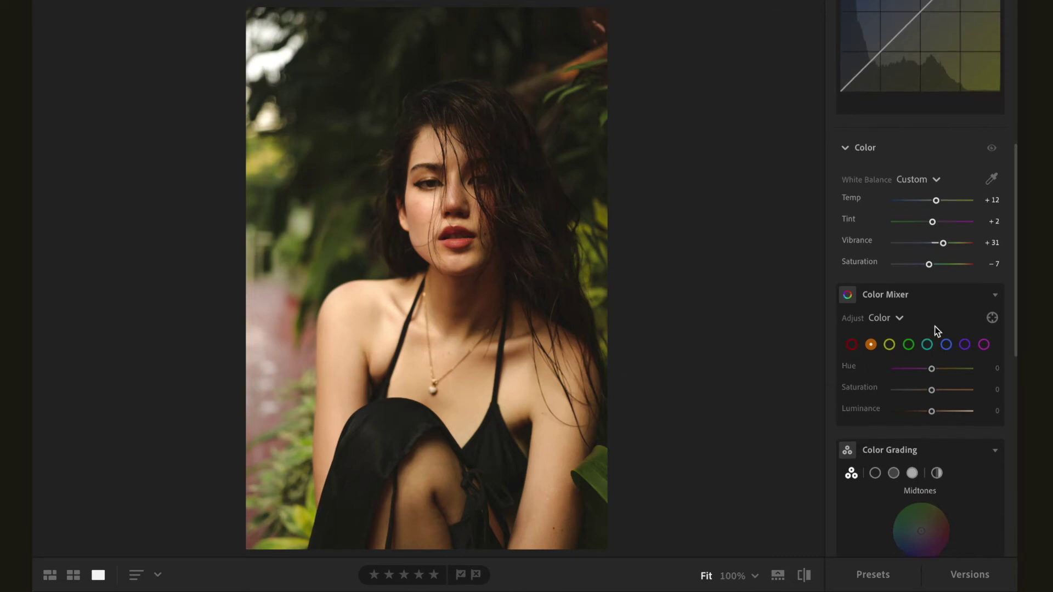
{"action": "left_click", "coordinate": [993, 318]}
{"action": "left_click", "coordinate": [381, 321]}
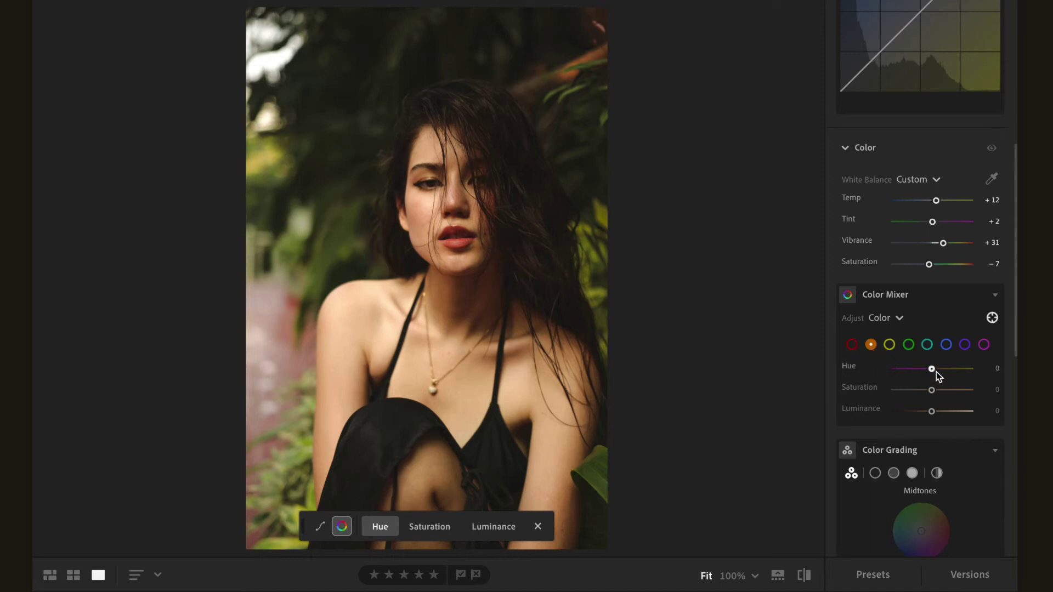
{"action": "left_click_drag", "start_coordinate": [932, 372], "coordinate": [929, 371]}
{"action": "left_click_drag", "start_coordinate": [932, 411], "coordinate": [930, 391]}
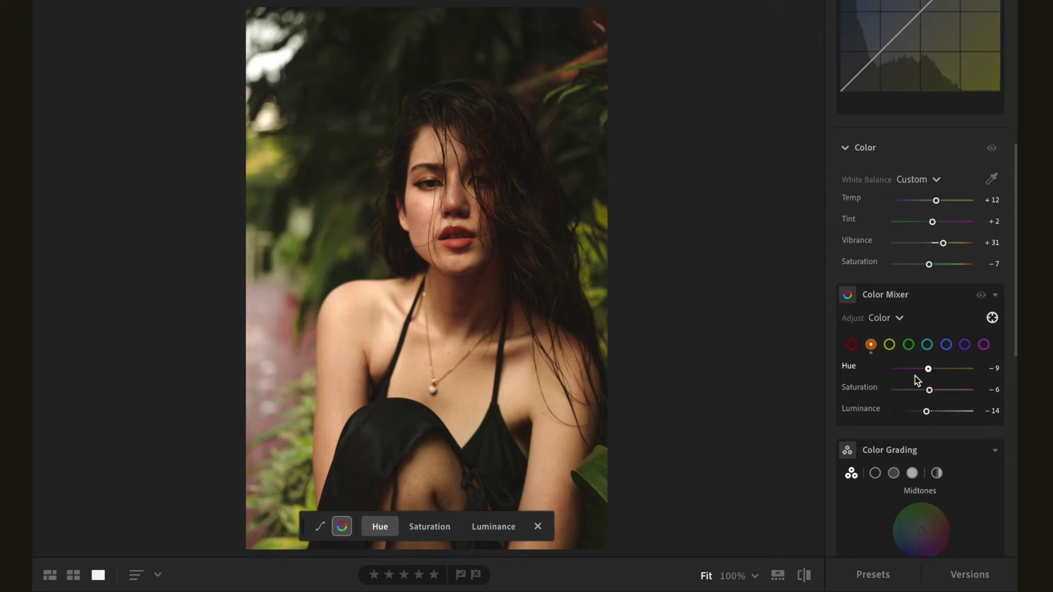
- Adjust the yellow channel in the Color Mixer to Hue −29, Saturation +11 and Luminance −17
{"action": "left_click", "coordinate": [894, 346]}
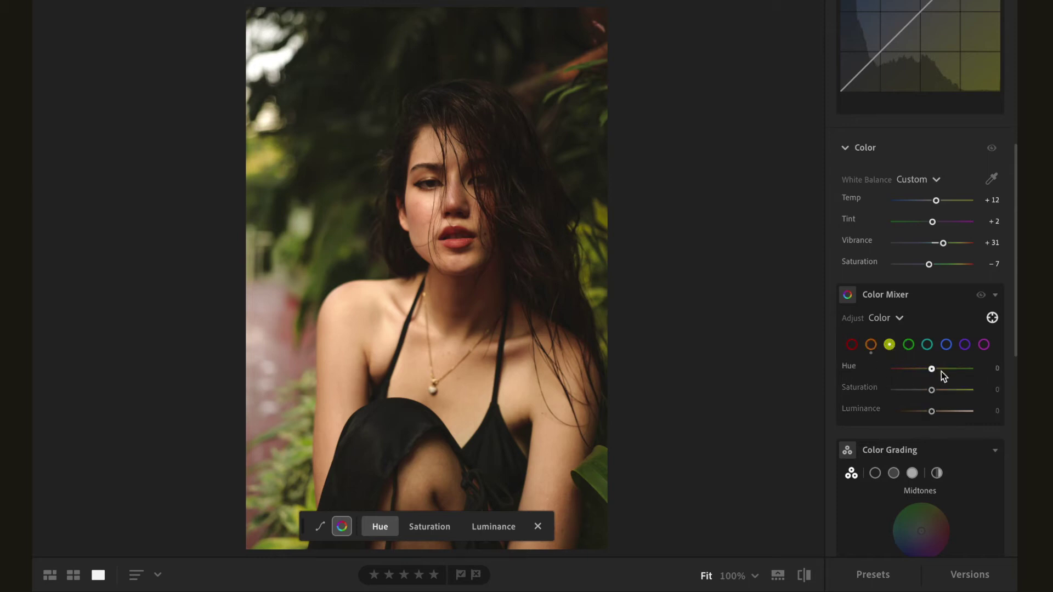
{"action": "left_click_drag", "start_coordinate": [931, 368], "coordinate": [928, 417]}
{"action": "double_click", "coordinate": [861, 371]}
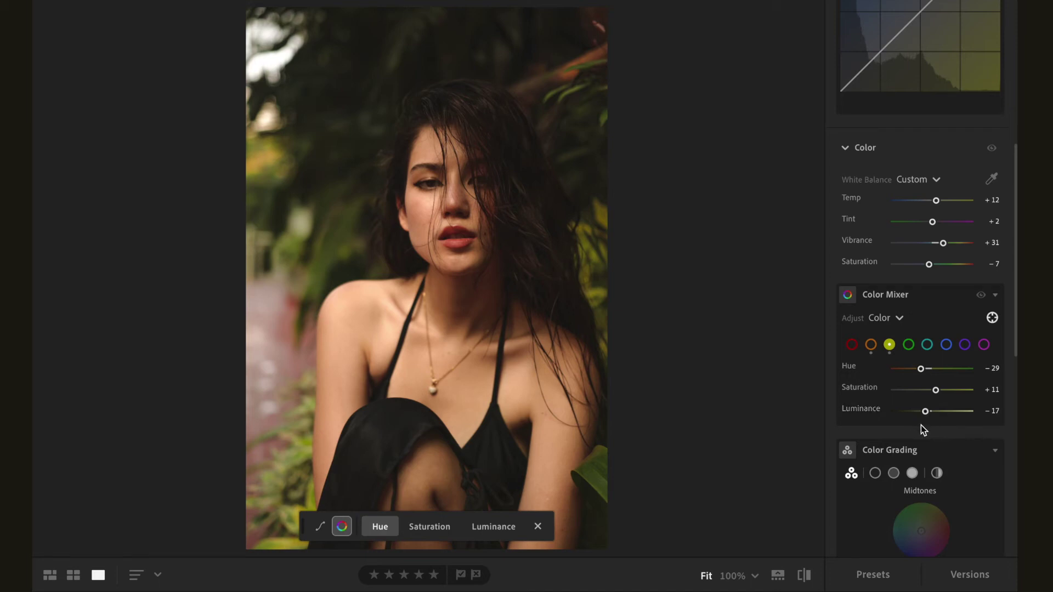
- Adjust the green channel in the Color Mixer to Hue −32, Saturation −71 and Luminance +32
{"action": "left_click", "coordinate": [909, 345]}
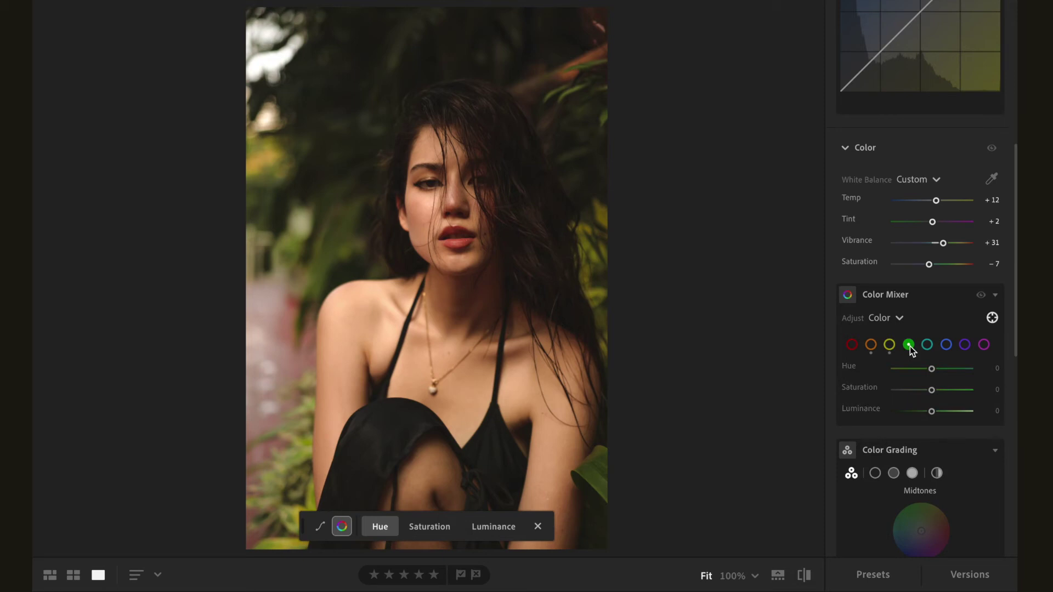
{"action": "mouse_move", "coordinate": [931, 369]}
{"action": "left_mouse_down"}
{"action": "mouse_move", "coordinate": [949, 369]}
{"action": "mouse_move", "coordinate": [931, 390]}
{"action": "mouse_move", "coordinate": [907, 390]}
{"action": "mouse_move", "coordinate": [949, 369]}
{"action": "mouse_move", "coordinate": [904, 370]}
{"action": "mouse_move", "coordinate": [952, 369]}
{"action": "mouse_move", "coordinate": [920, 370]}
{"action": "left_mouse_up"}
{"action": "left_click_drag", "start_coordinate": [932, 412], "coordinate": [945, 414]}
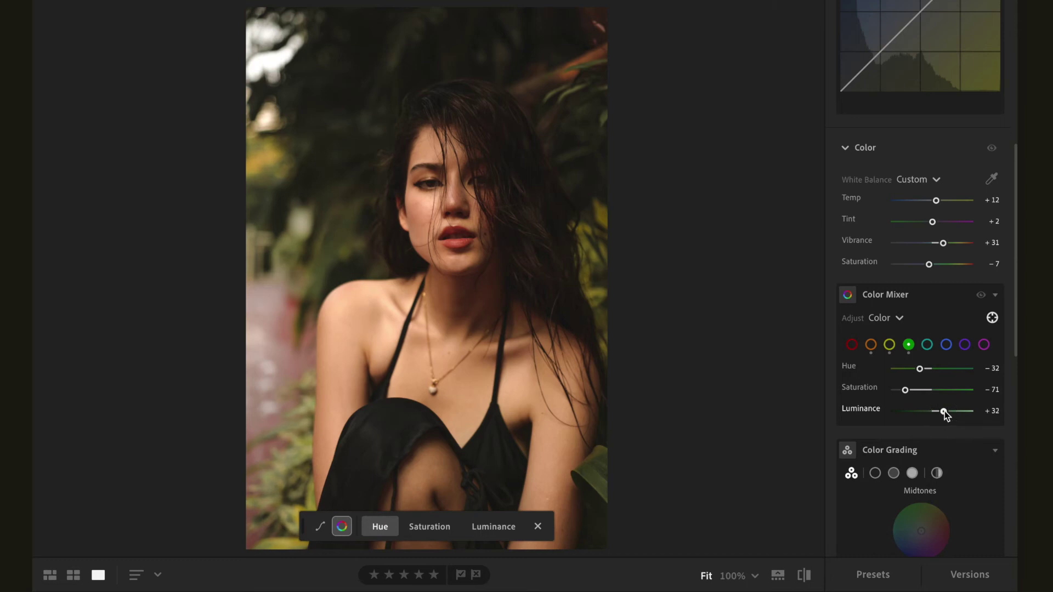
- Tint the shadows slightly orange in Color Grading and compare the dark background with and without the tint
{"action": "left_click", "coordinate": [947, 345]}
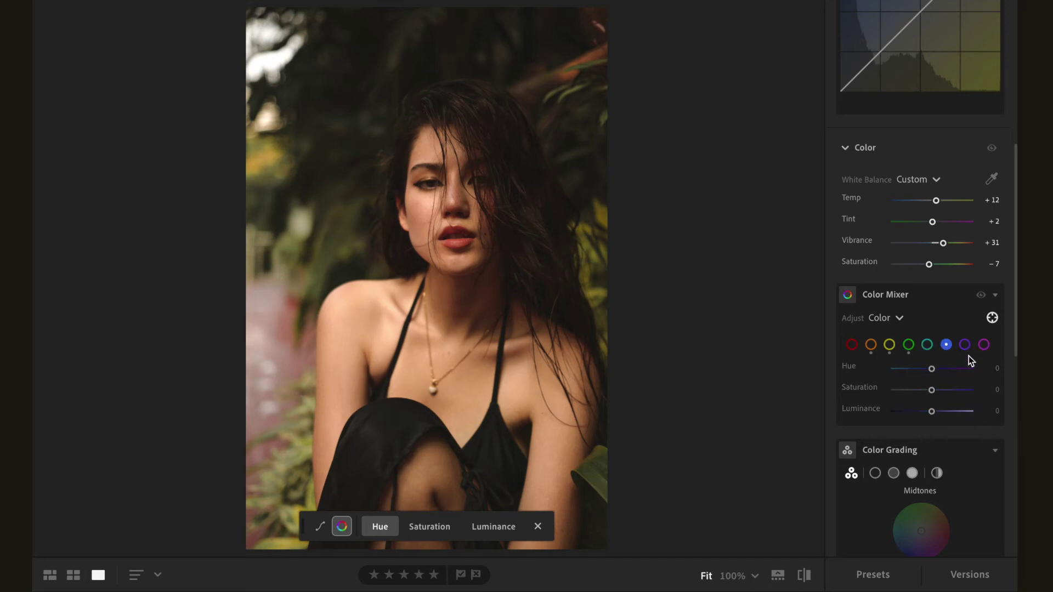
{"action": "scroll", "coordinate": [971, 359], "scroll_direction": "down", "scroll_amount": 3}
{"action": "scroll", "coordinate": [971, 360], "scroll_direction": "down", "scroll_amount": 2}
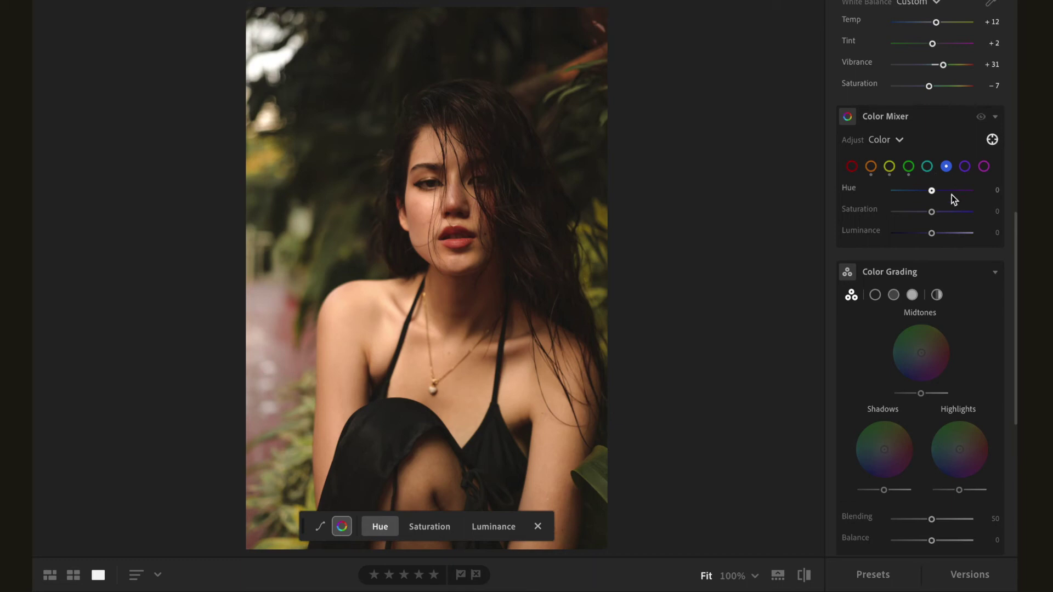
{"action": "scroll", "coordinate": [904, 304], "scroll_direction": "down", "scroll_amount": 1}
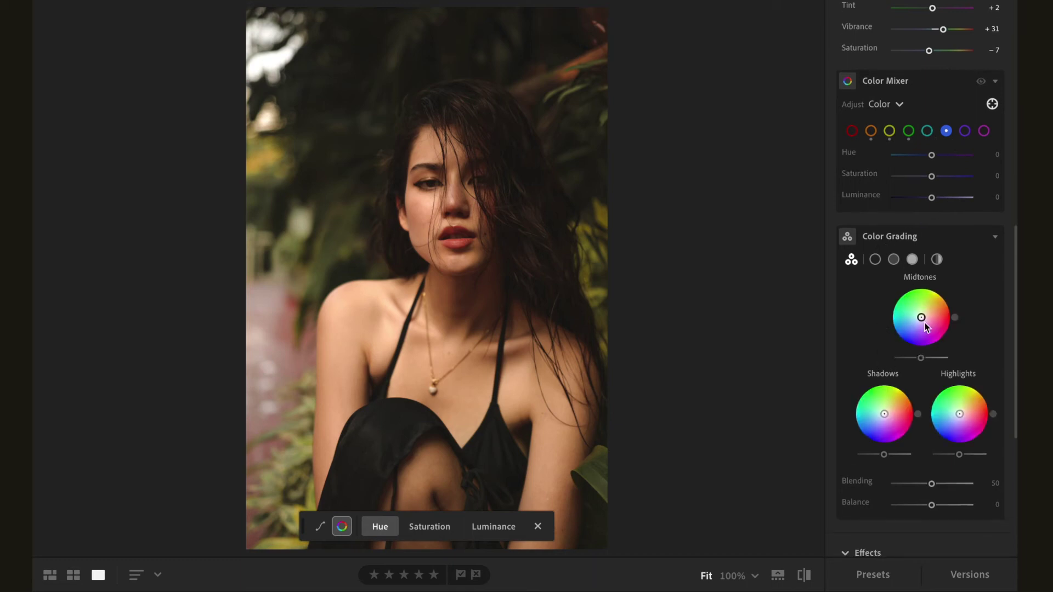
{"action": "mouse_move", "coordinate": [910, 357]}
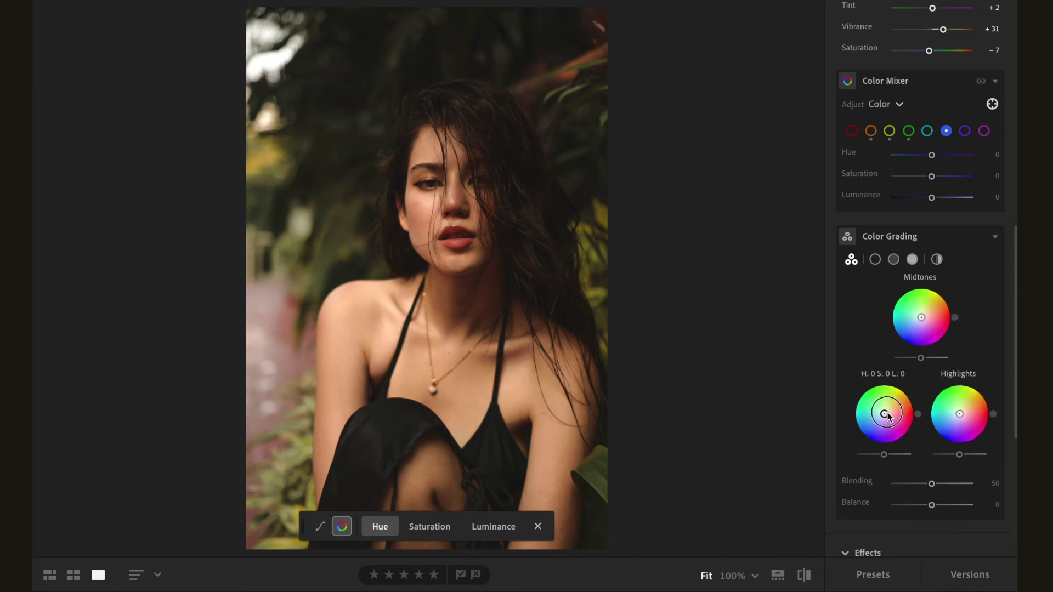
{"action": "left_click_drag", "start_coordinate": [886, 415], "coordinate": [886, 415]}
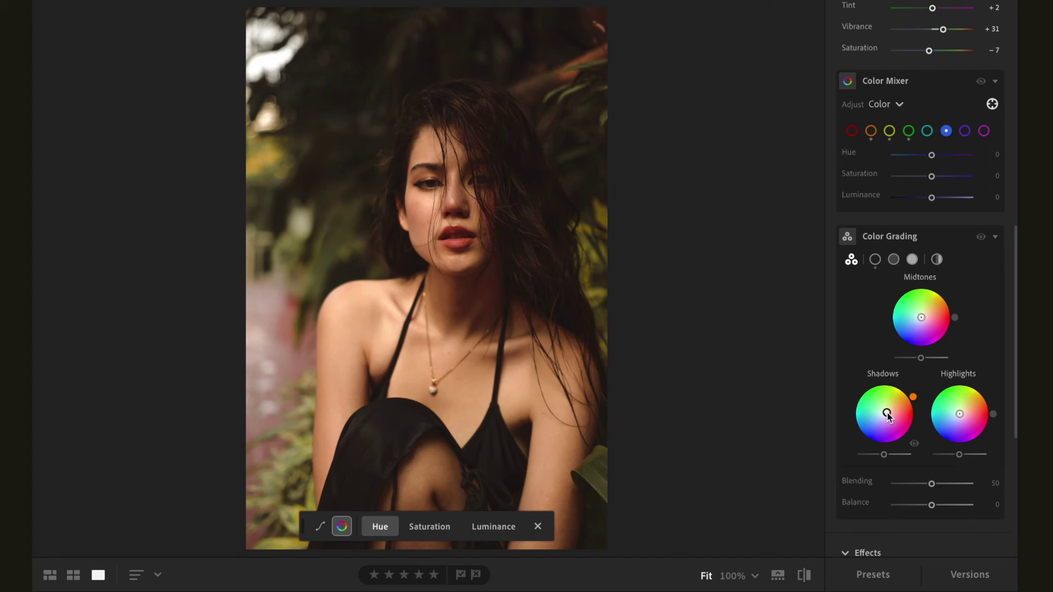
{"action": "left_click", "coordinate": [917, 444]}
{"action": "key", "text": "z"}
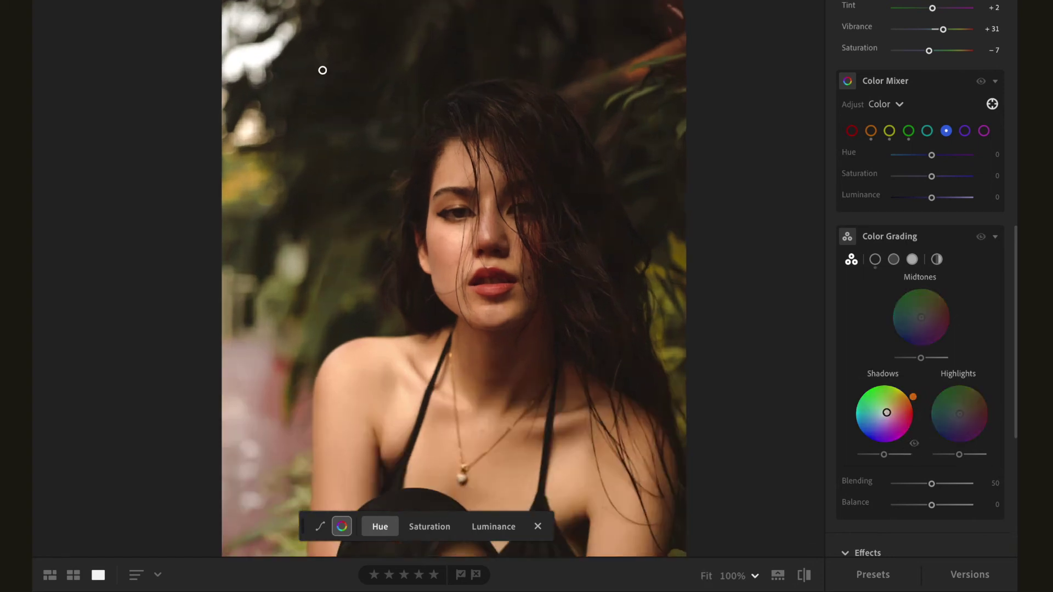
{"action": "left_click", "coordinate": [915, 446]}
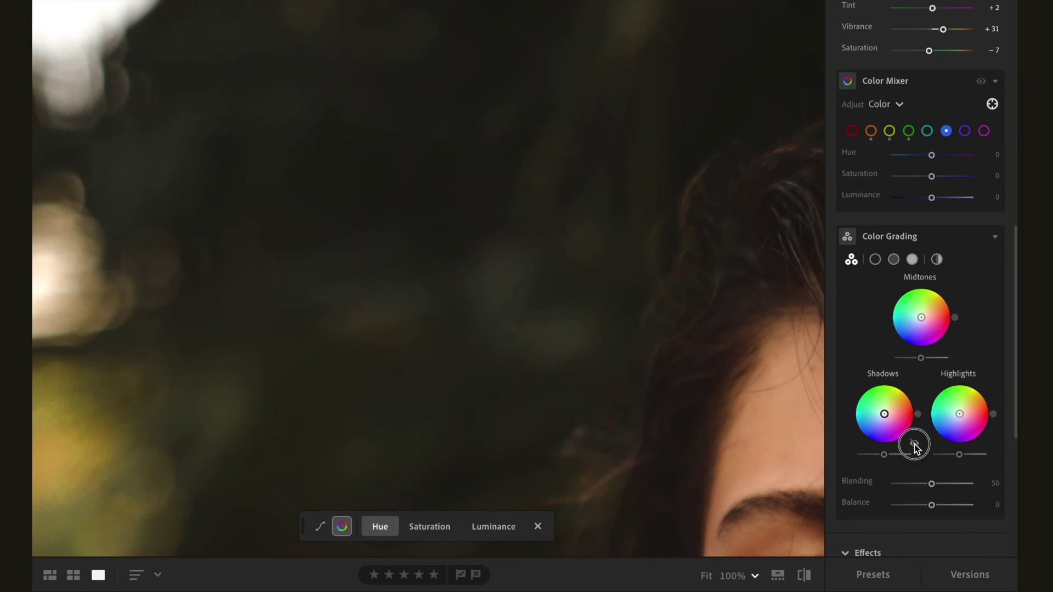
{"action": "left_click", "coordinate": [705, 576]}
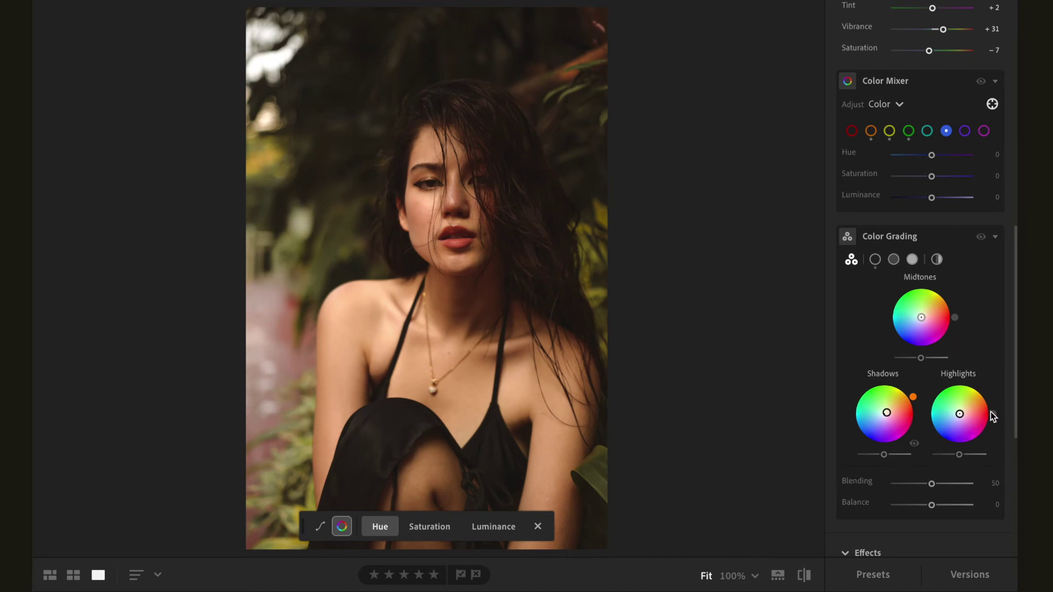
- Tint the highlights slightly yellow in Color Grading and set the Balance to −32
{"action": "left_click_drag", "start_coordinate": [970, 415], "coordinate": [963, 415]}
{"action": "scroll", "coordinate": [992, 449], "scroll_direction": "down", "scroll_amount": 1}
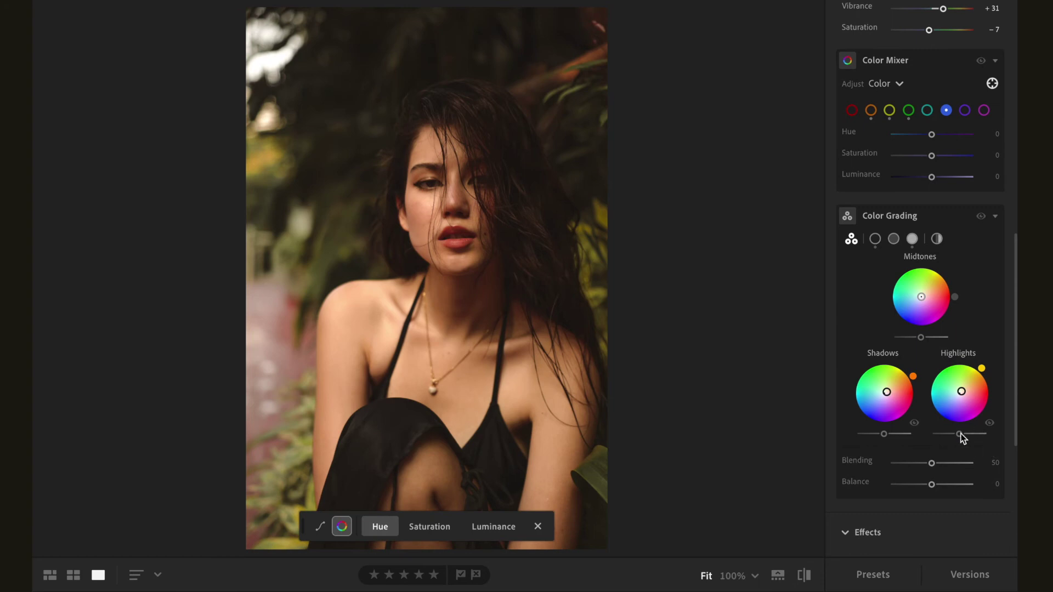
{"action": "scroll", "coordinate": [873, 335], "scroll_direction": "down", "scroll_amount": 5}
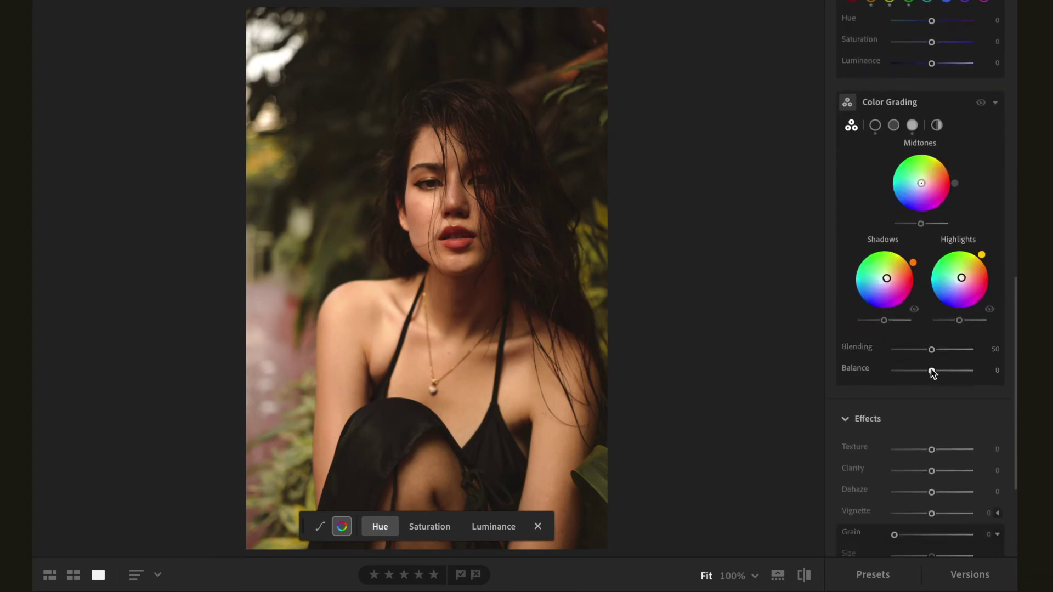
{"action": "left_click_drag", "start_coordinate": [932, 373], "coordinate": [976, 369]}
{"action": "left_click_drag", "start_coordinate": [889, 369], "coordinate": [919, 368]}
- Try extreme Texture values on the enlarged face and hair, and set Texture to +20
{"action": "scroll", "coordinate": [920, 368], "scroll_direction": "down", "scroll_amount": 1}
{"action": "scroll", "coordinate": [921, 374], "scroll_direction": "down", "scroll_amount": 3}
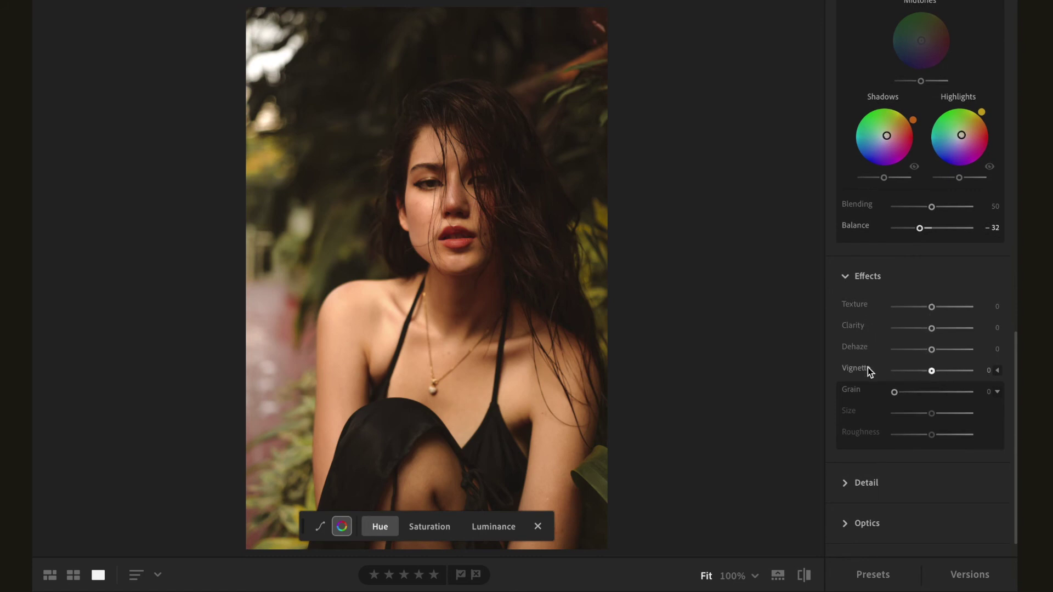
{"action": "left_click", "coordinate": [931, 309]}
{"action": "left_click_drag", "start_coordinate": [931, 309], "coordinate": [973, 315]}
{"action": "left_click", "coordinate": [508, 214]}
{"action": "double_click", "coordinate": [855, 304]}
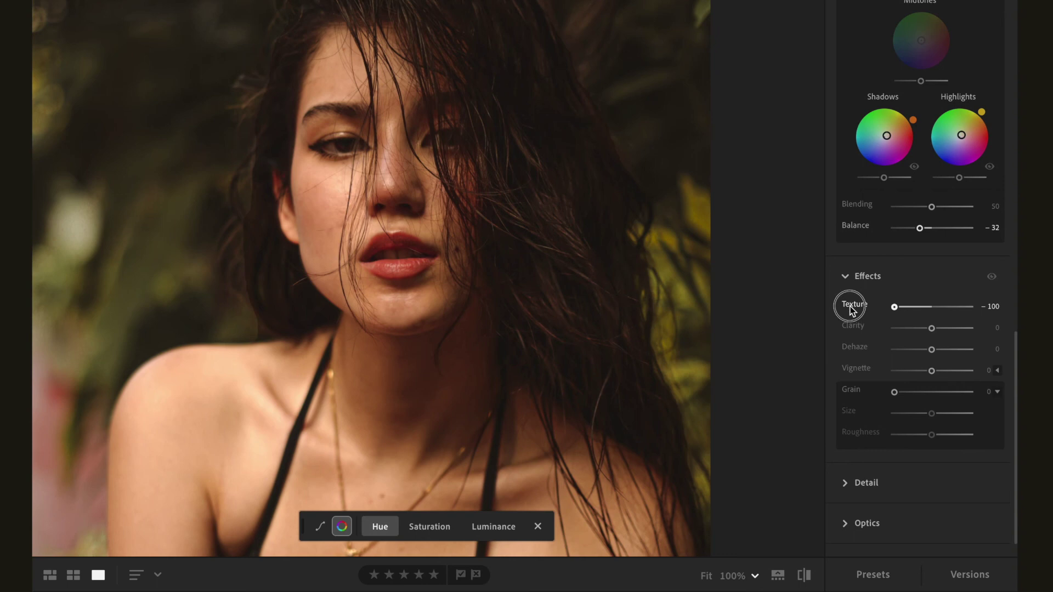
{"action": "left_click", "coordinate": [972, 307]}
{"action": "left_click_drag", "start_coordinate": [985, 318], "coordinate": [941, 318]}
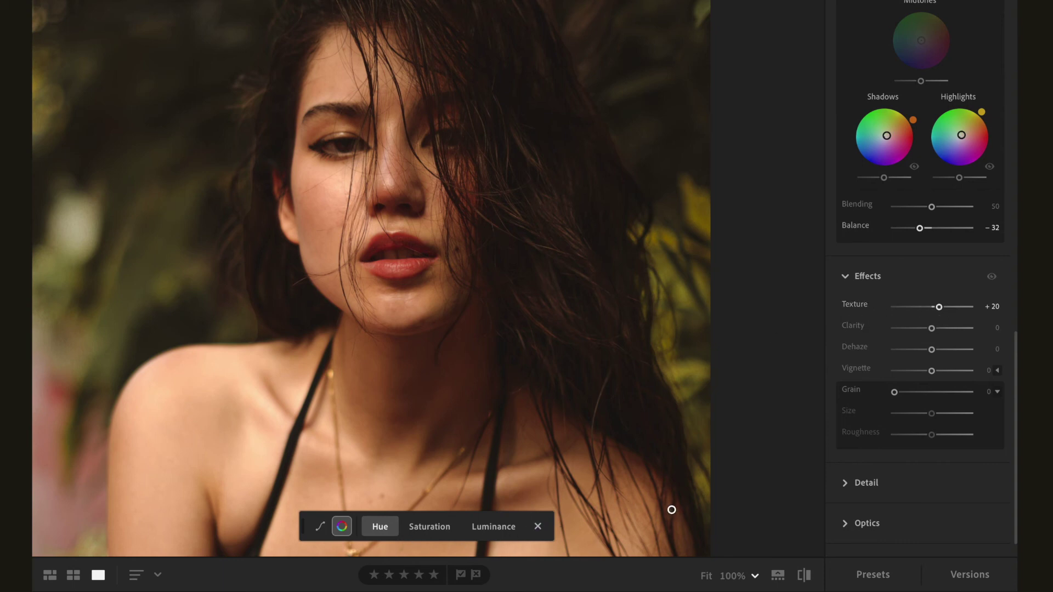
- Soften the portrait with a Clarity of −11 and set Dehaze to +10
{"action": "left_click", "coordinate": [698, 430]}
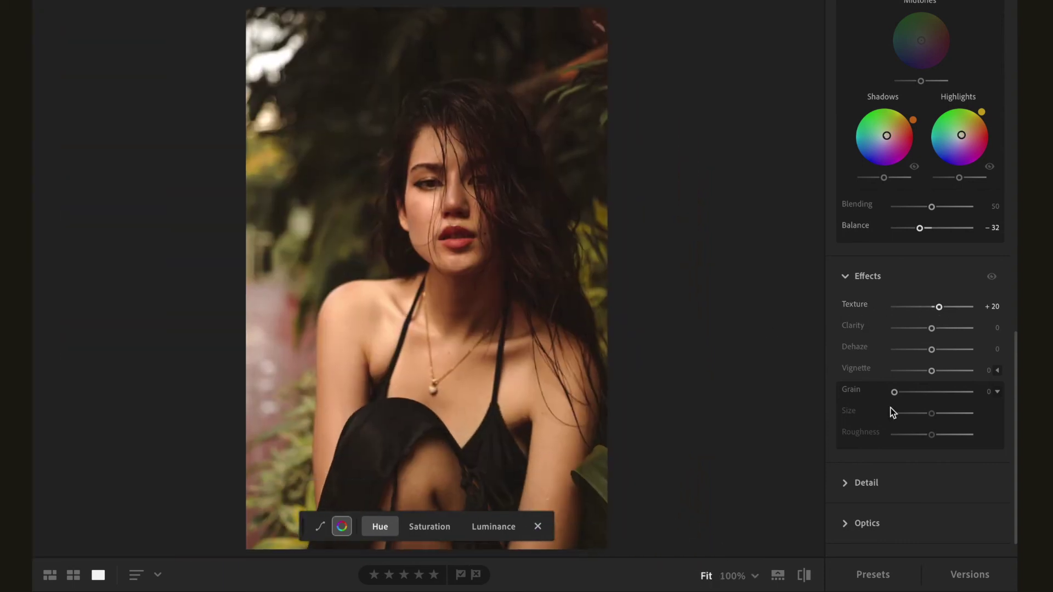
{"action": "left_click_drag", "start_coordinate": [931, 328], "coordinate": [940, 350]}
{"action": "double_click", "coordinate": [857, 349]}
- Add film grain with an amount of 48 and a Size of 56, checking it up close
{"action": "left_click", "coordinate": [339, 106]}
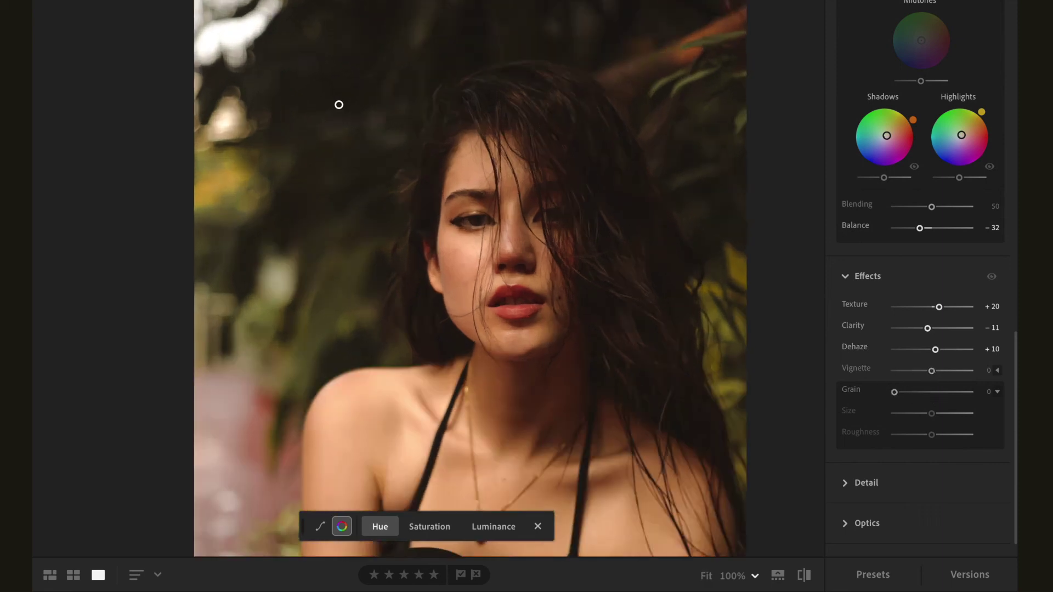
{"action": "left_click", "coordinate": [933, 393]}
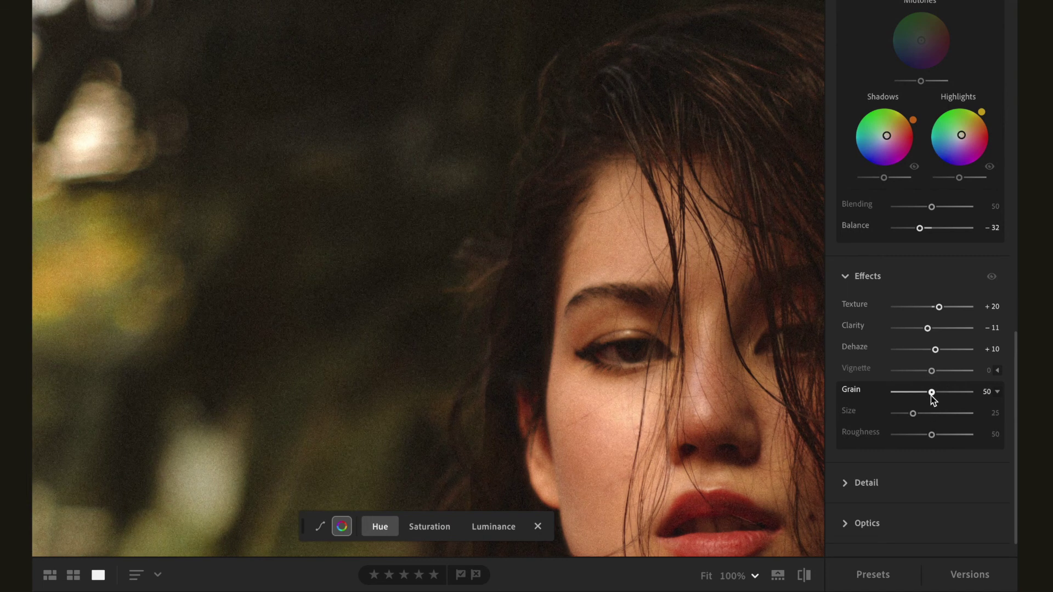
{"action": "scroll", "coordinate": [310, 282], "scroll_direction": "up", "scroll_amount": 2}
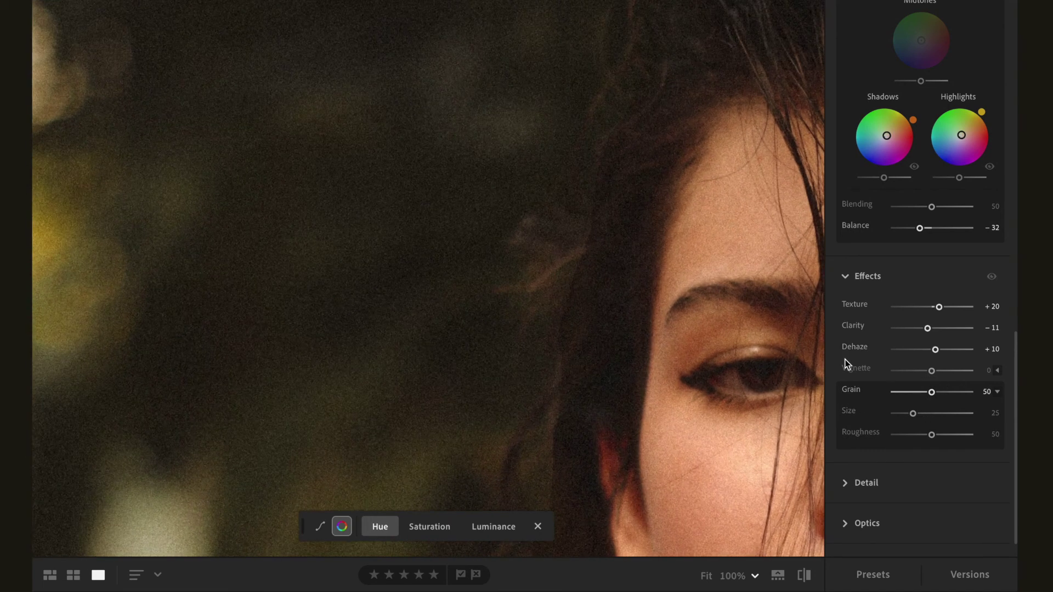
{"action": "double_click", "coordinate": [852, 390]}
{"action": "left_click", "coordinate": [930, 393]}
{"action": "left_click", "coordinate": [706, 576]}
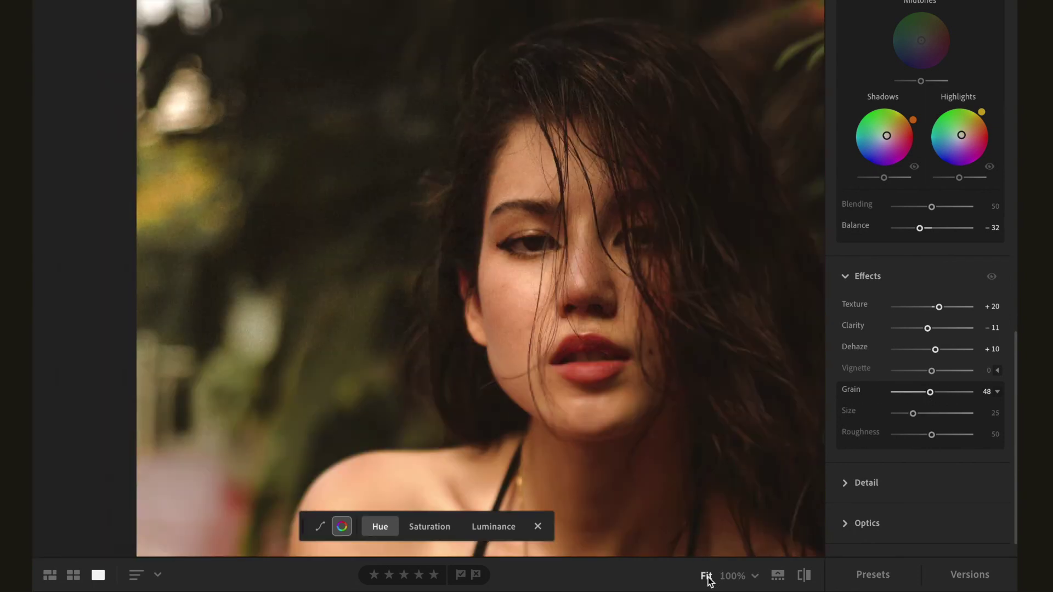
{"action": "left_click", "coordinate": [350, 196]}
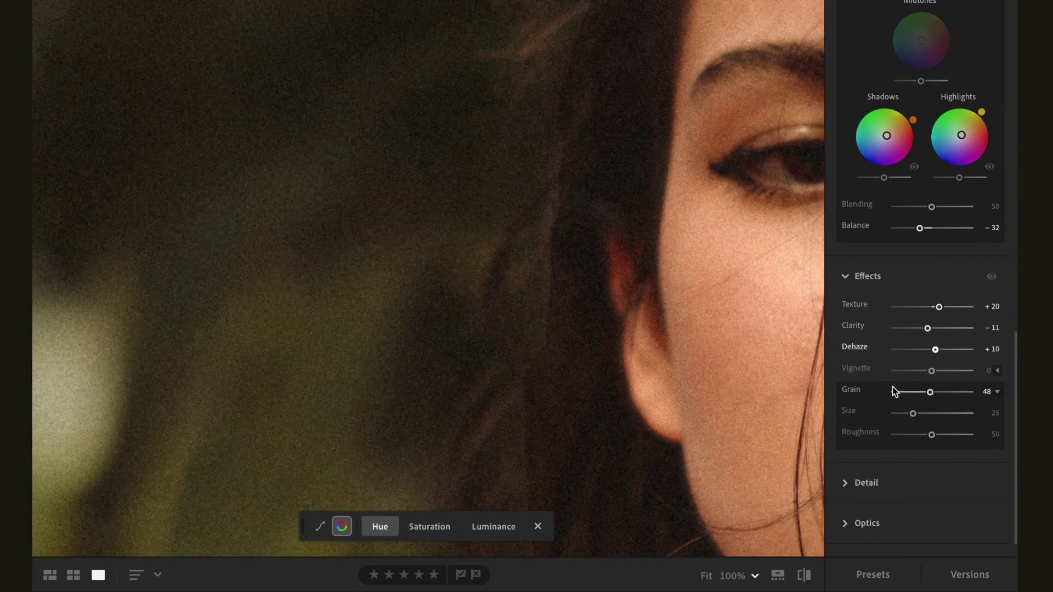
{"action": "left_click_drag", "start_coordinate": [929, 416], "coordinate": [939, 418]}
{"action": "left_click", "coordinate": [706, 576]}
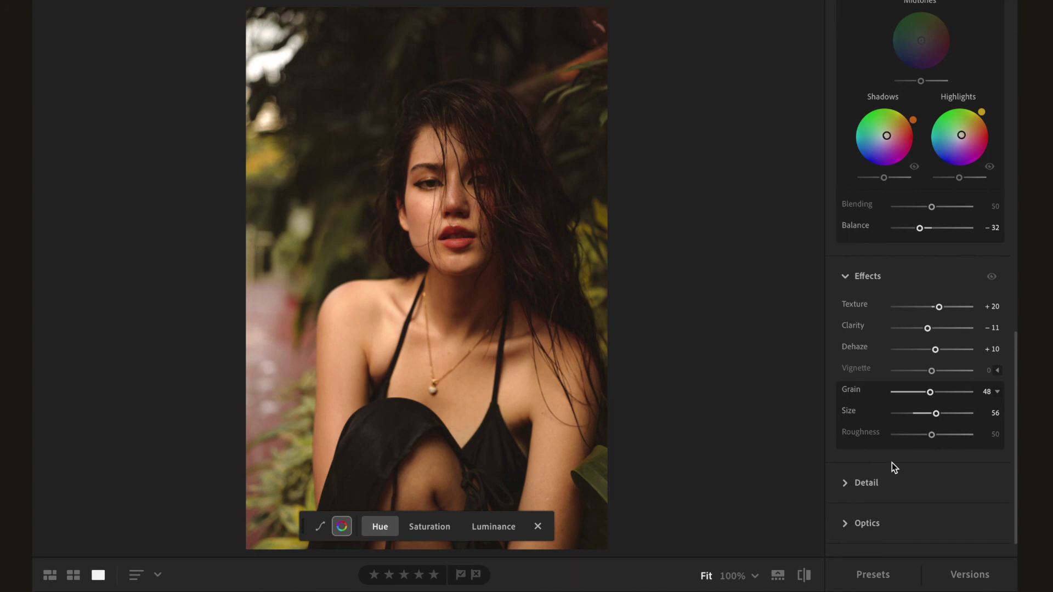
- Compare the edit with the original and readjust the orange channel to Hue −14, Saturation −19 and Luminance −2
{"action": "key", "text": "backslash"}
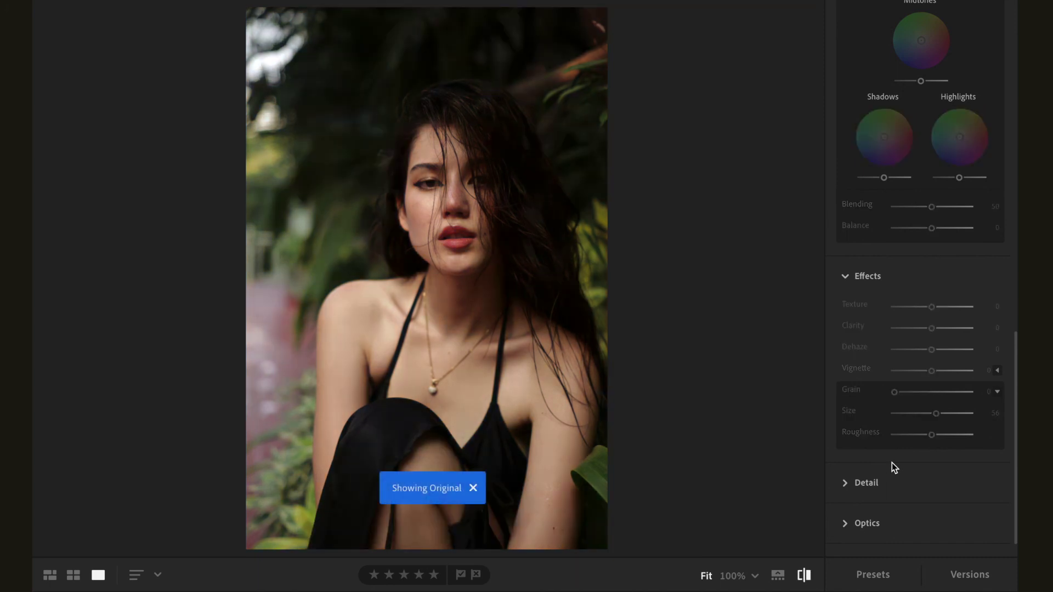
{"action": "key", "text": "backslash"}
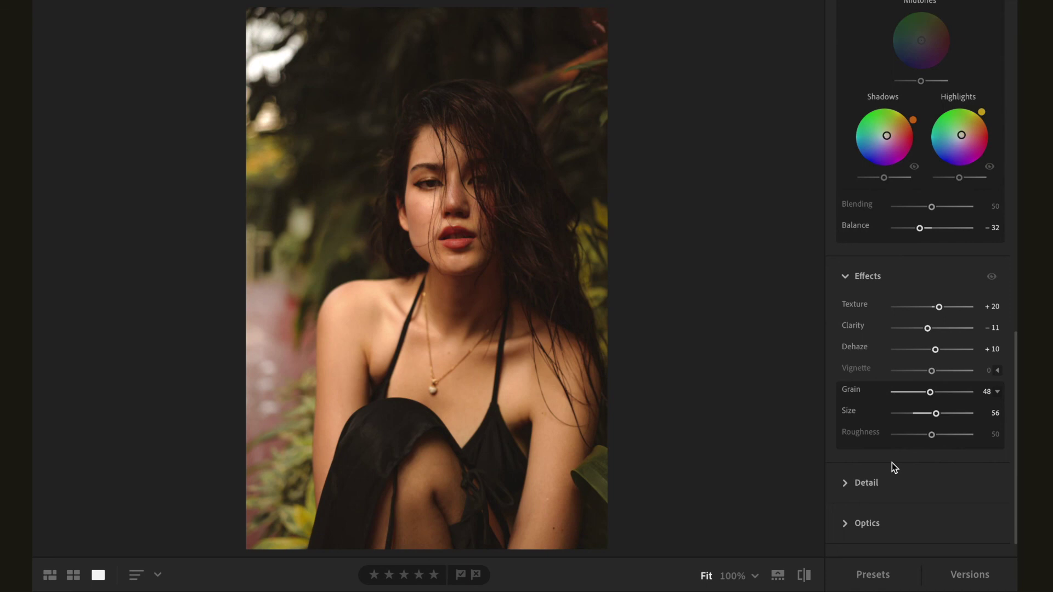
{"action": "scroll", "coordinate": [892, 463], "scroll_direction": "up", "scroll_amount": 15}
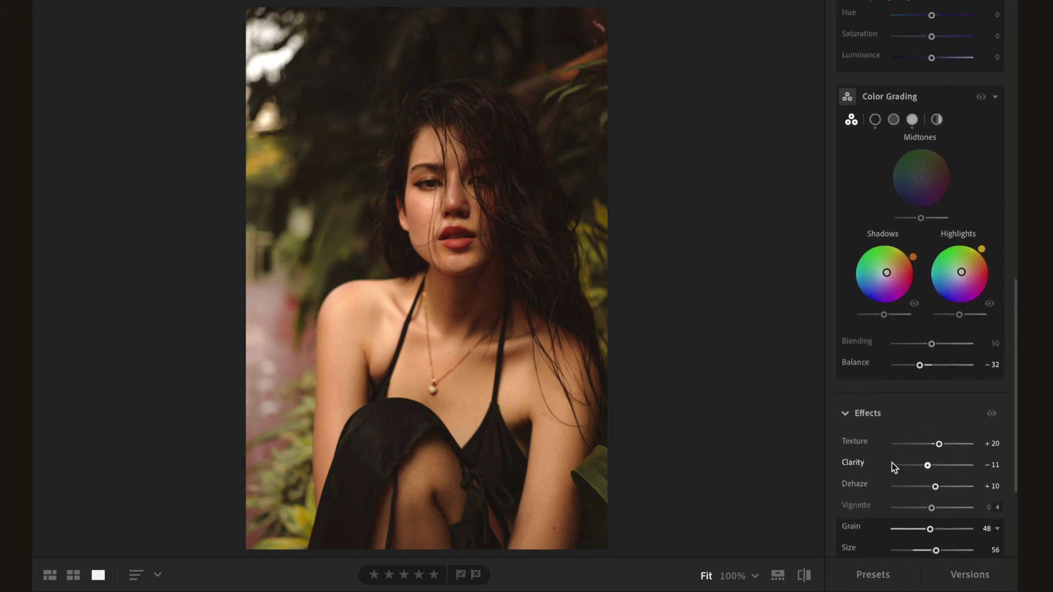
{"action": "scroll", "coordinate": [892, 463], "scroll_direction": "up", "scroll_amount": 3}
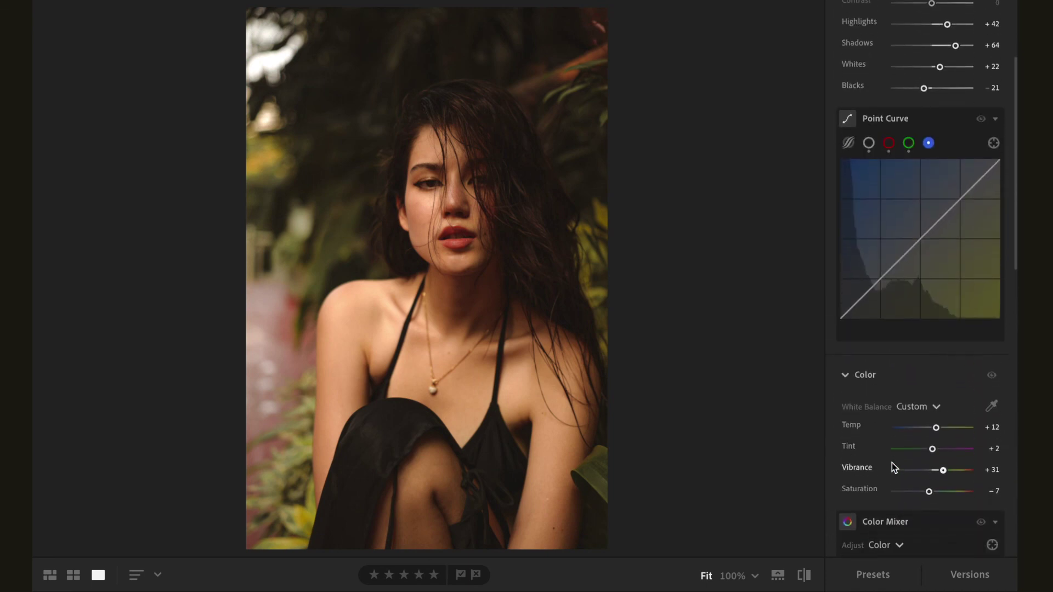
{"action": "scroll", "coordinate": [953, 461], "scroll_direction": "down", "scroll_amount": 5}
{"action": "left_click", "coordinate": [872, 427]}
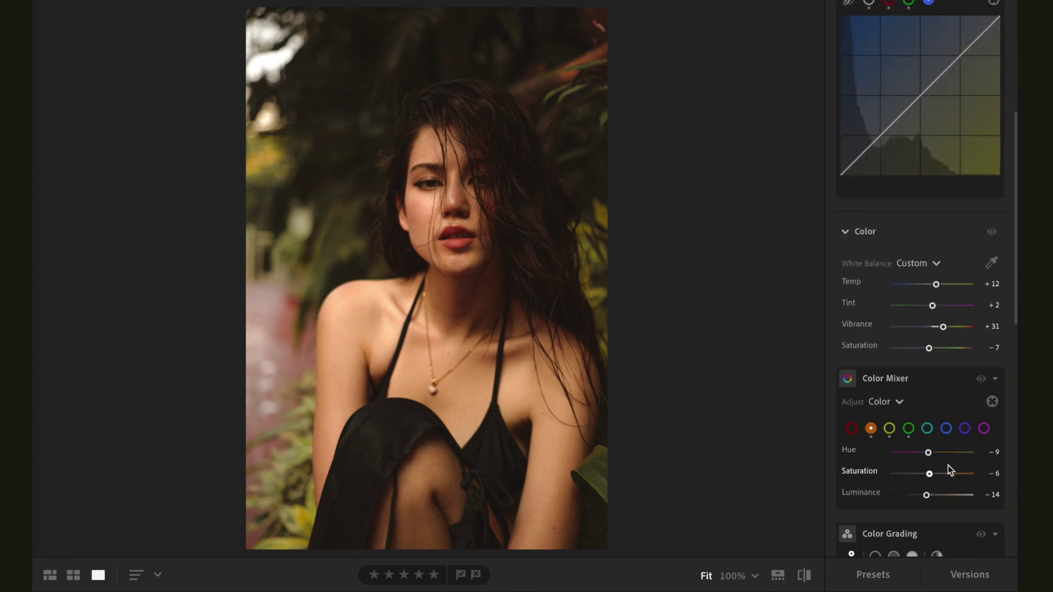
{"action": "left_click", "coordinate": [931, 474]}
{"action": "mouse_move", "coordinate": [933, 476]}
{"action": "left_mouse_down"}
{"action": "mouse_move", "coordinate": [923, 477]}
{"action": "mouse_move", "coordinate": [928, 453]}
{"action": "mouse_move", "coordinate": [933, 496]}
{"action": "left_mouse_up"}
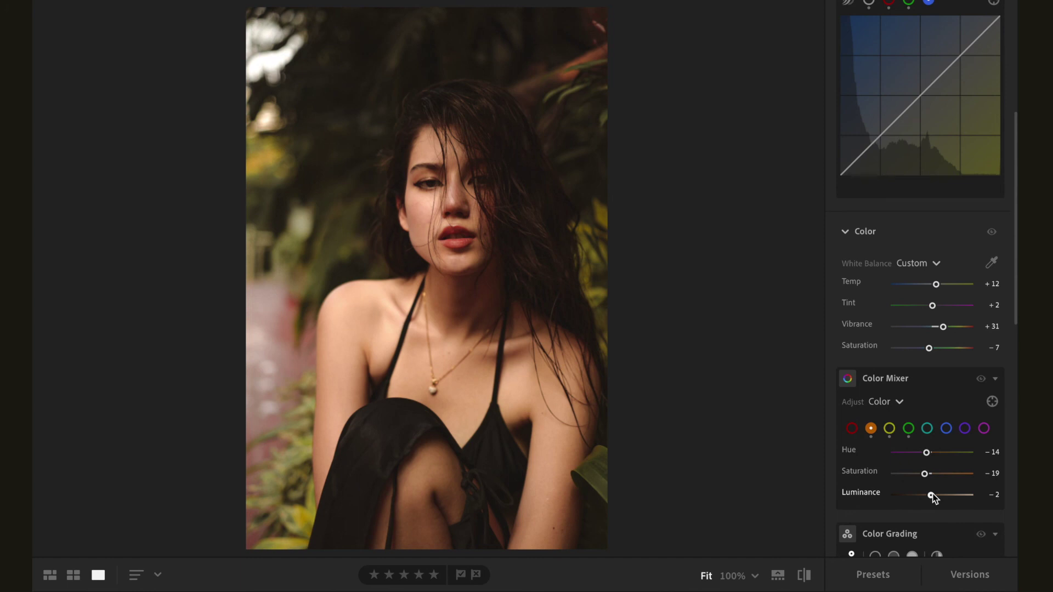
- Compare the graded portrait with the original and review the Light, Point Curve, Color Mixer and Color Grading settings
{"action": "key", "text": "backslash"}
{"action": "key", "text": "backslash"}
{"action": "scroll", "coordinate": [916, 294], "scroll_direction": "up", "scroll_amount": 5}
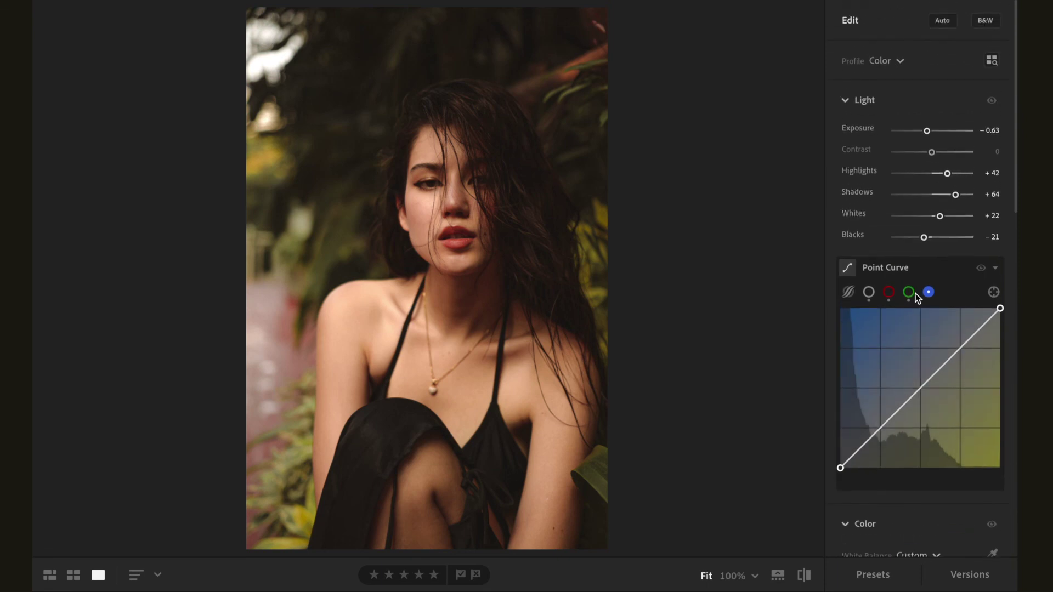
{"action": "scroll", "coordinate": [943, 180], "scroll_direction": "down", "scroll_amount": 5}
{"action": "scroll", "coordinate": [910, 421], "scroll_direction": "down", "scroll_amount": 7}
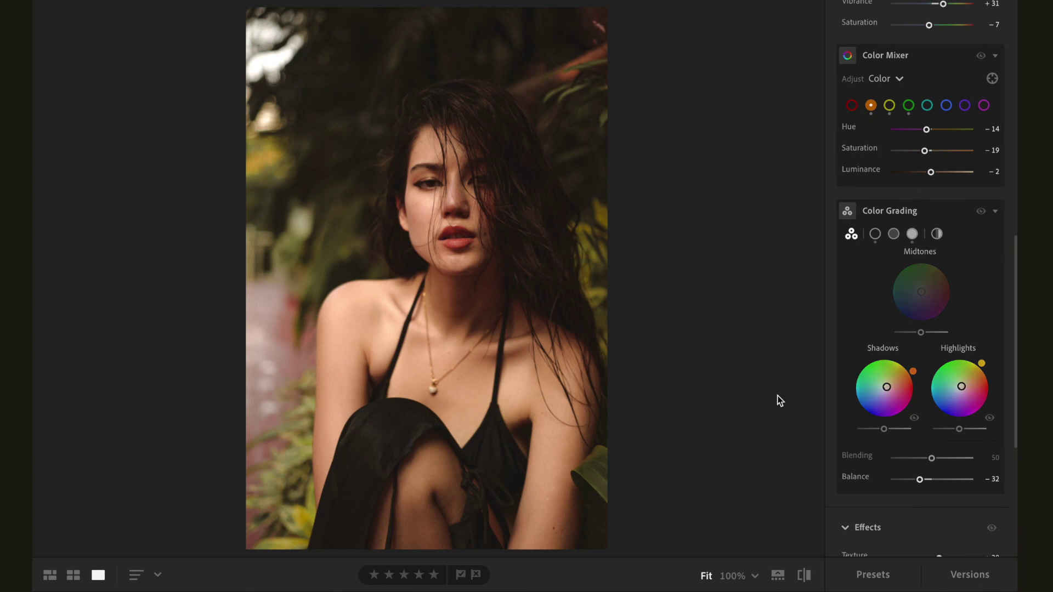
{"action": "key", "text": "backslash"}
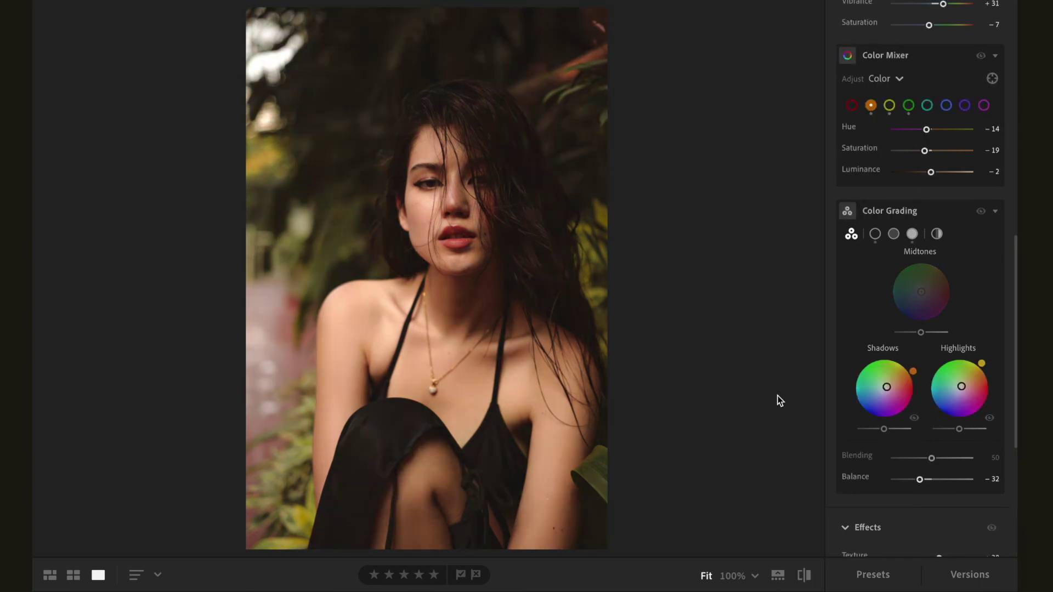